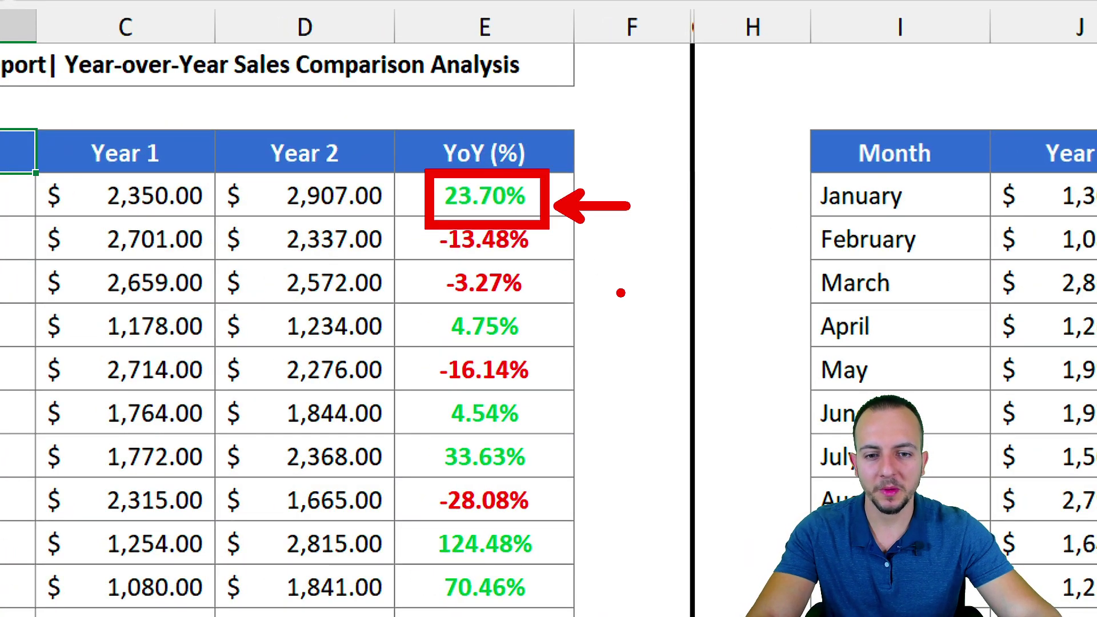
# - Recalculate the workbook four times with F9 to regenerate the random RANDBETWEEN sales figures
pyautogui.press('F9')
pyautogui.press('F9')
pyautogui.press('F9')
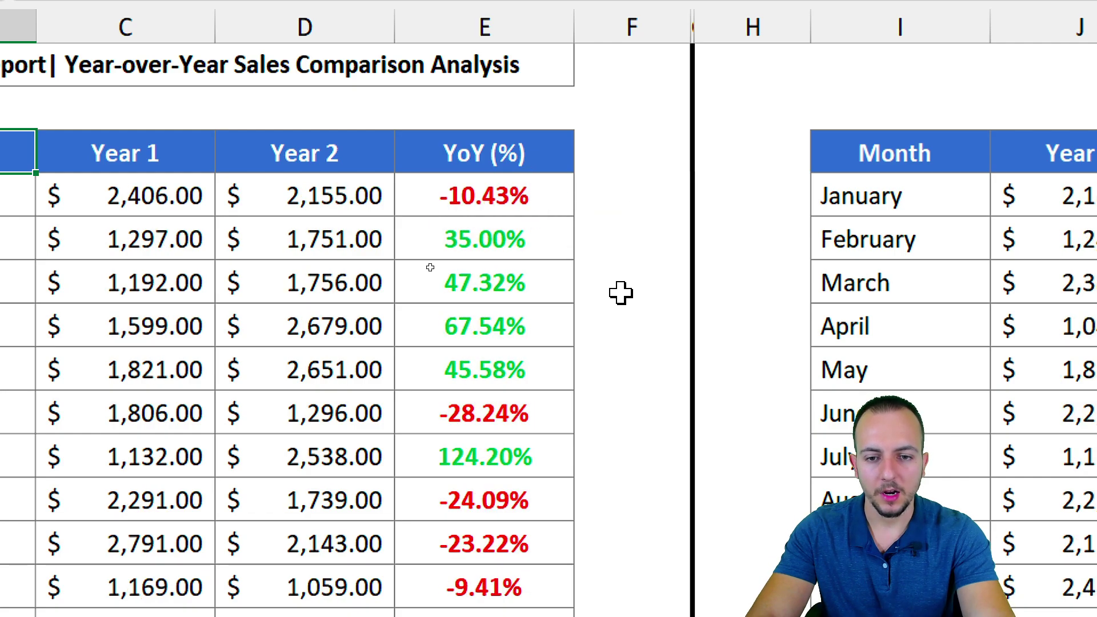
pyautogui.press('F9')
pyautogui.press('F9')
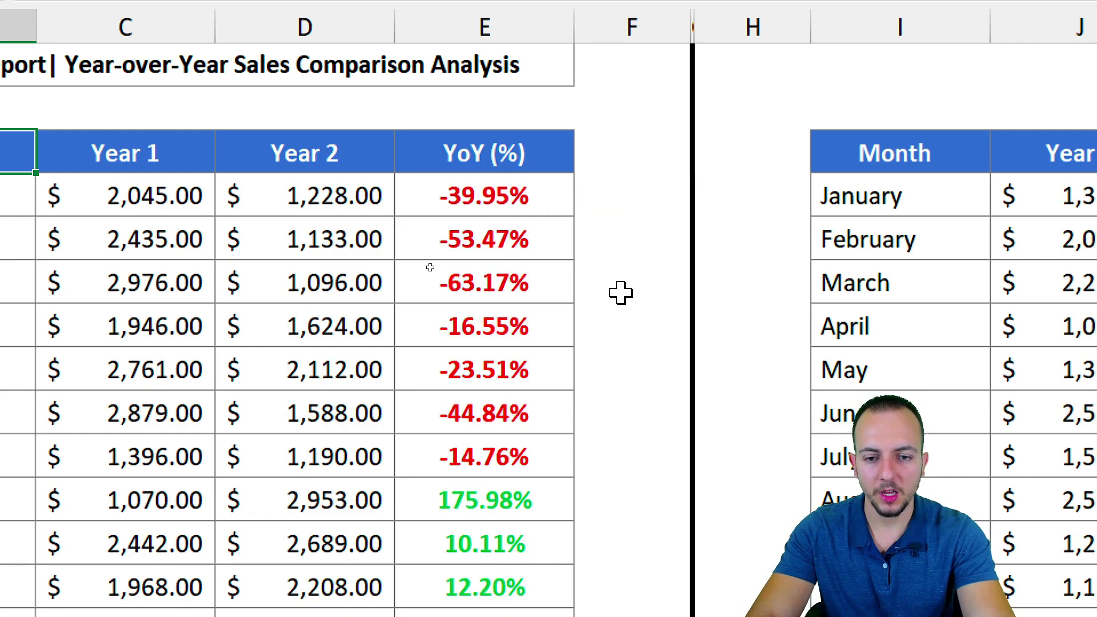
pyautogui.press('F9')
pyautogui.press('F9')
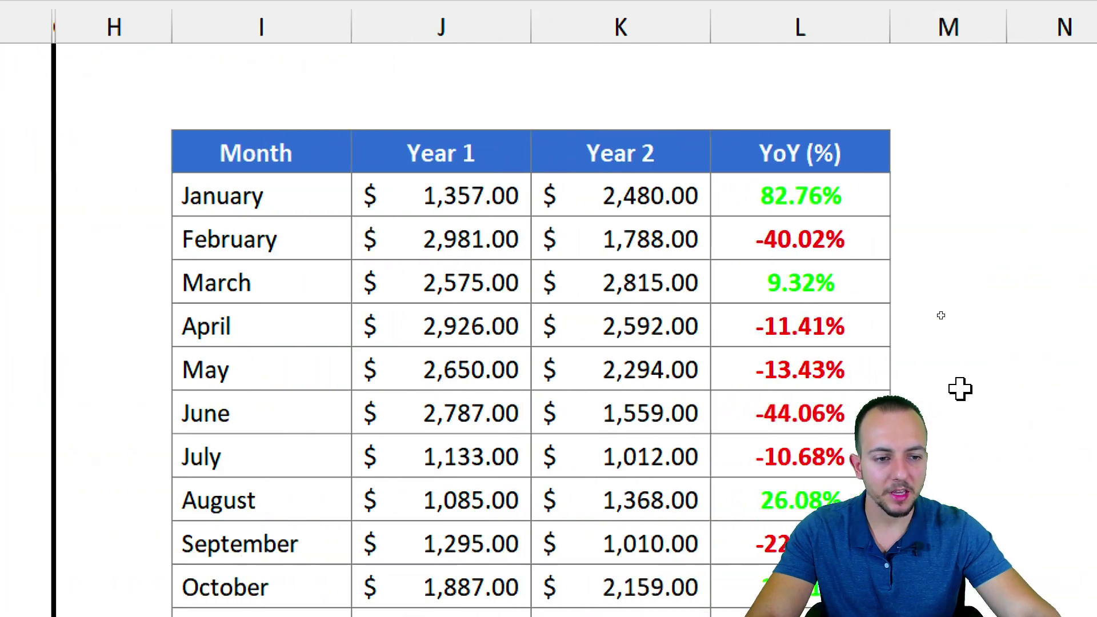
pyautogui.press('F9')
pyautogui.press('F9')
pyautogui.press('F9')
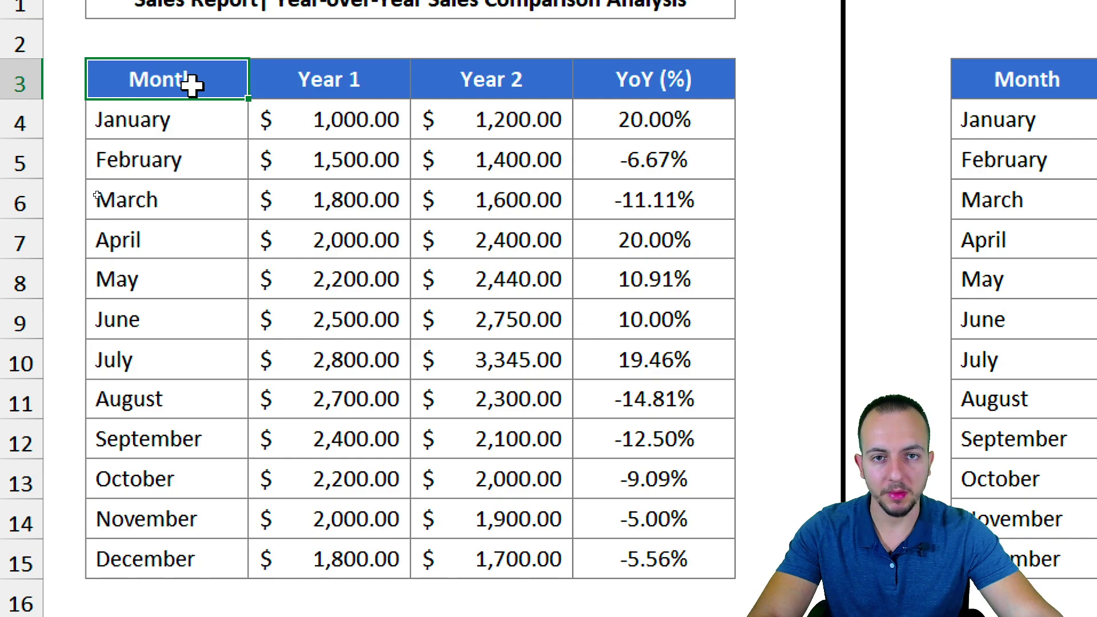
# - Point out the Month, Year 1, Year 2 and YoY columns, then select YoY values E4:E15
pyautogui.moveTo(191, 84); pyautogui.dragTo(208, 542)
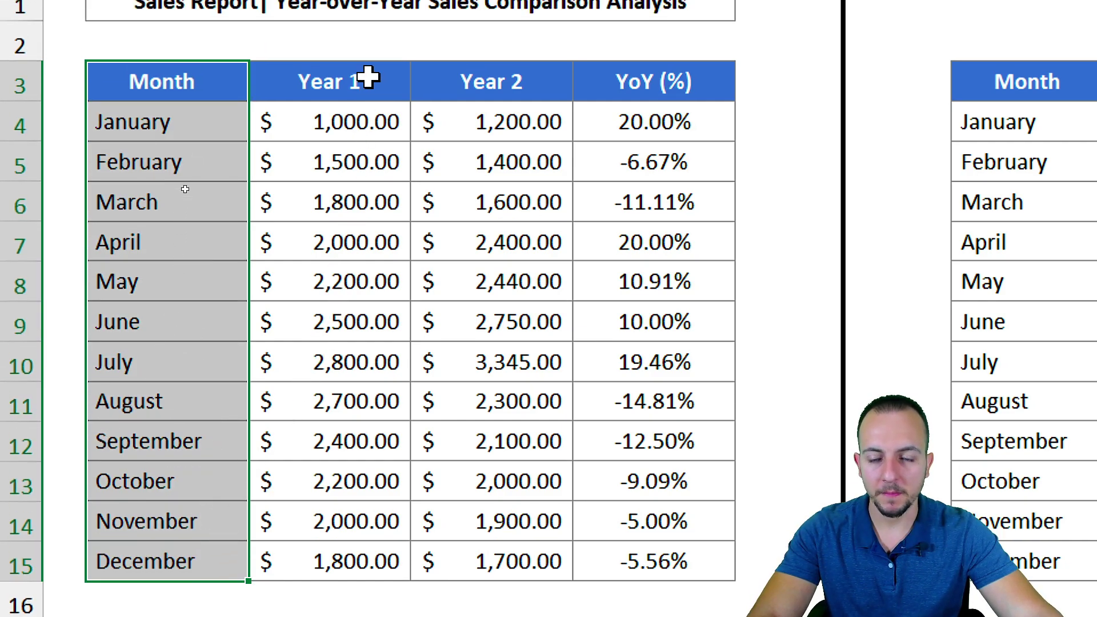
pyautogui.moveTo(367, 77); pyautogui.dragTo(452, 565)
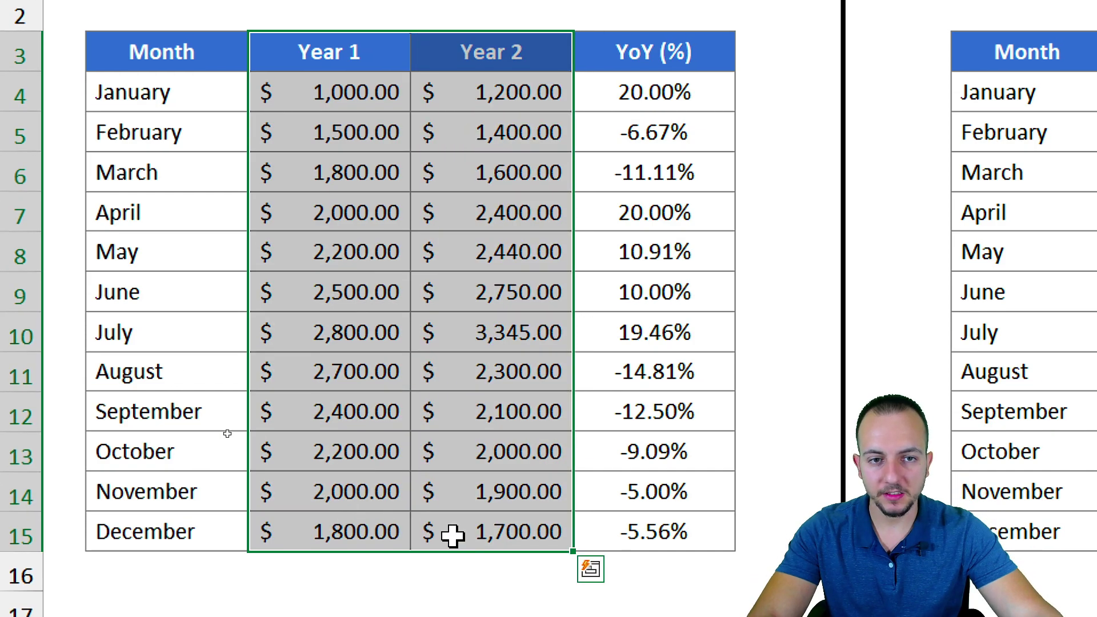
pyautogui.moveTo(669, 67); pyautogui.dragTo(632, 529)
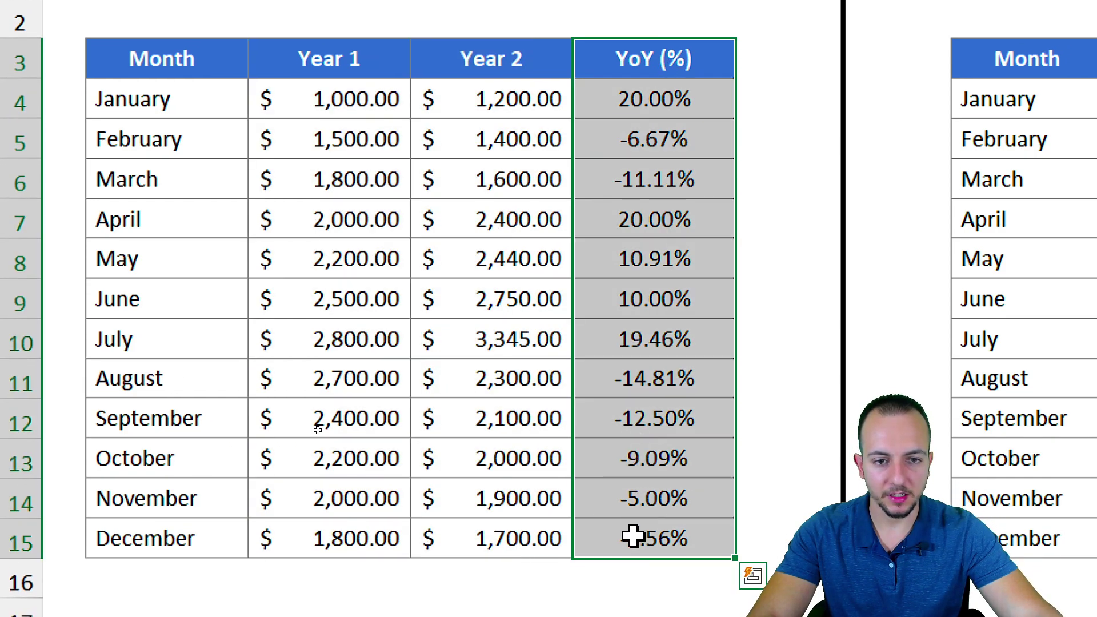
pyautogui.click(716, 104)
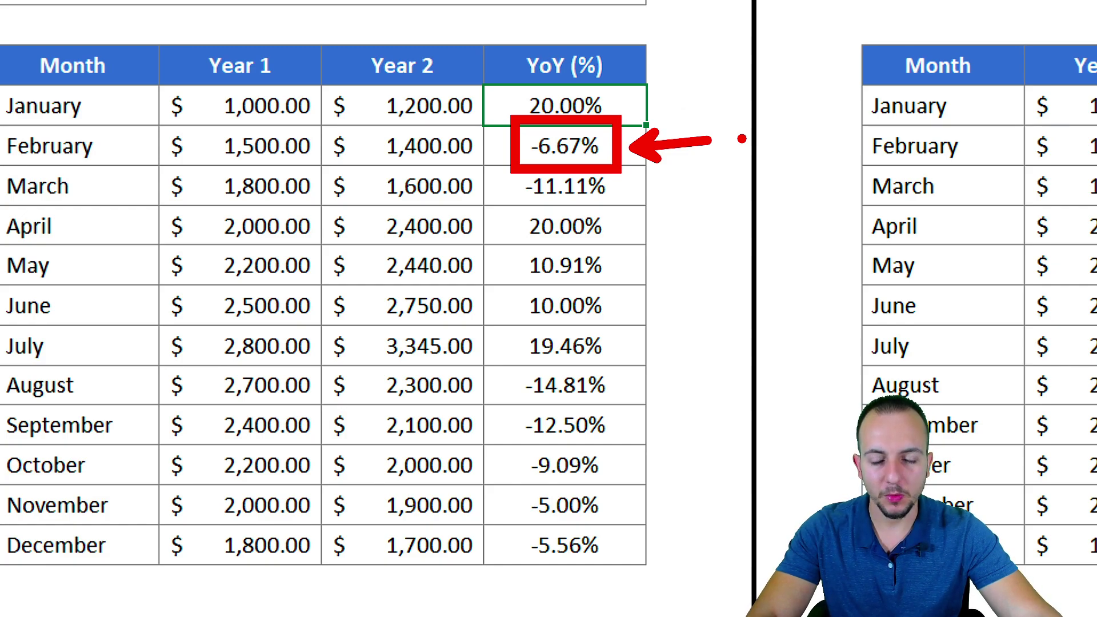
pyautogui.press('Escape')
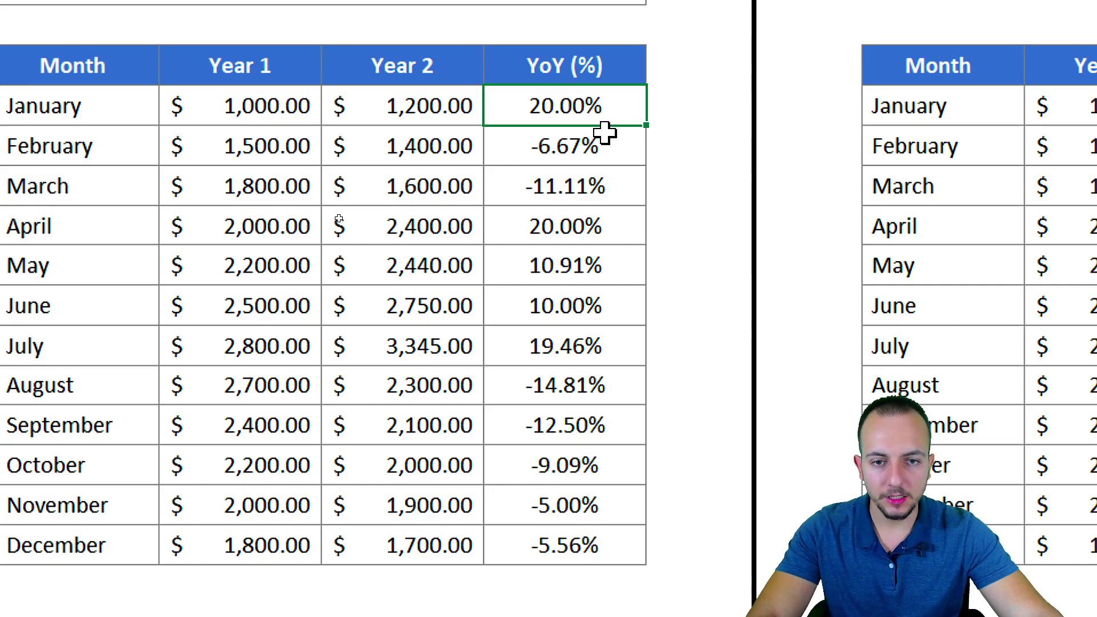
pyautogui.moveTo(574, 91); pyautogui.dragTo(568, 539)
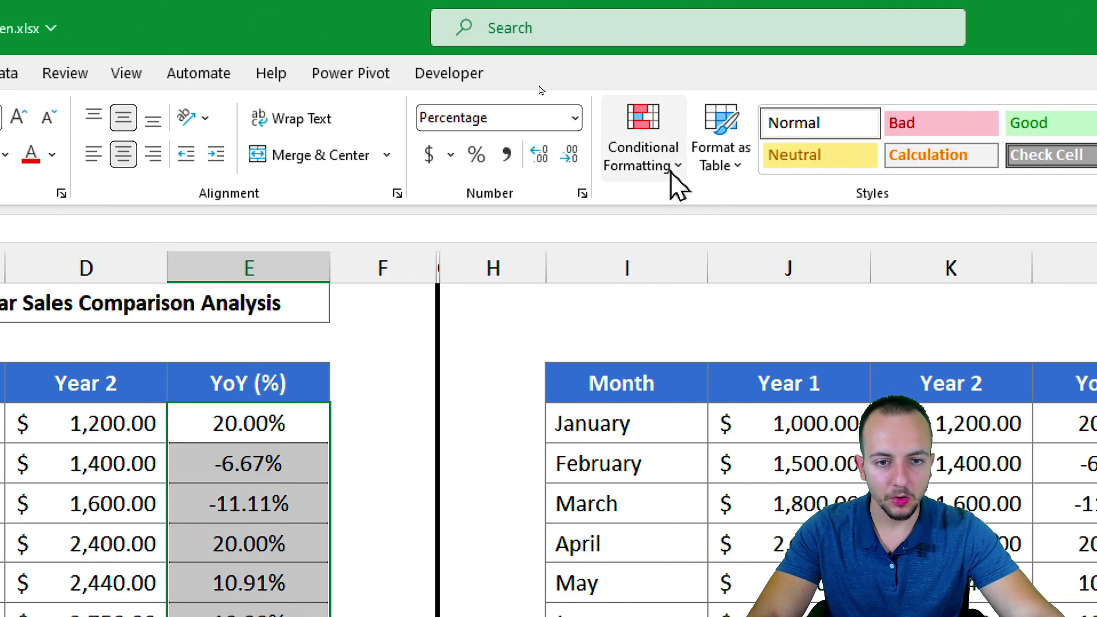
# - Bring up Conditional Formatting's Highlight Cells Rules menu for the selected YoY range
pyautogui.click(1081, 167)
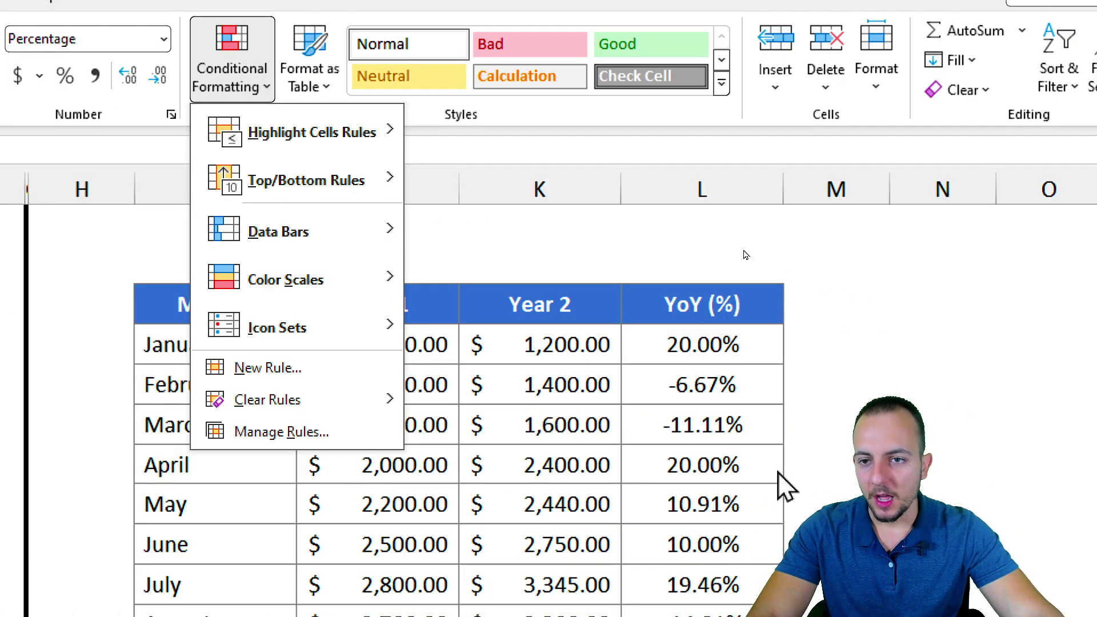
pyautogui.moveTo(356, 143)
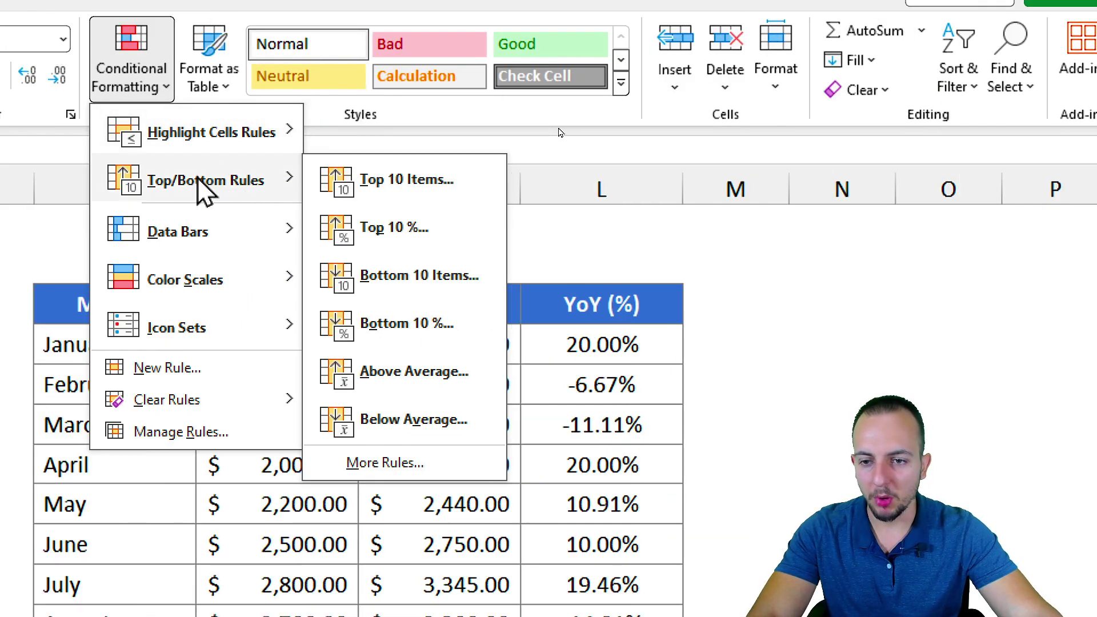
pyautogui.moveTo(203, 262)
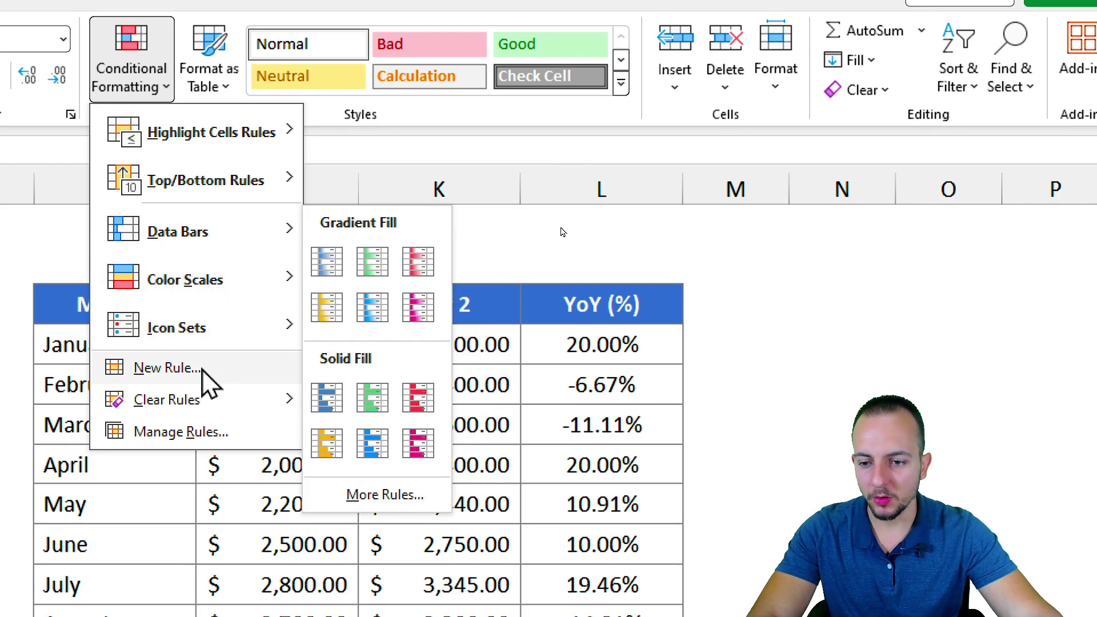
pyautogui.moveTo(238, 156)
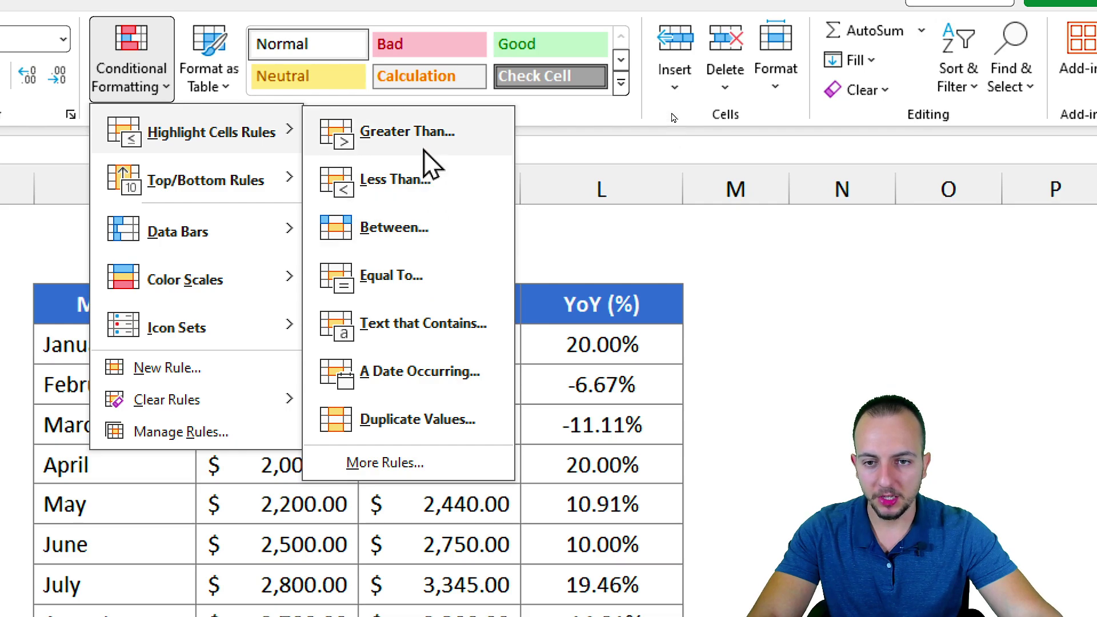
# - Start a Greater Than highlighting rule with a threshold of 0
pyautogui.click(403, 137)
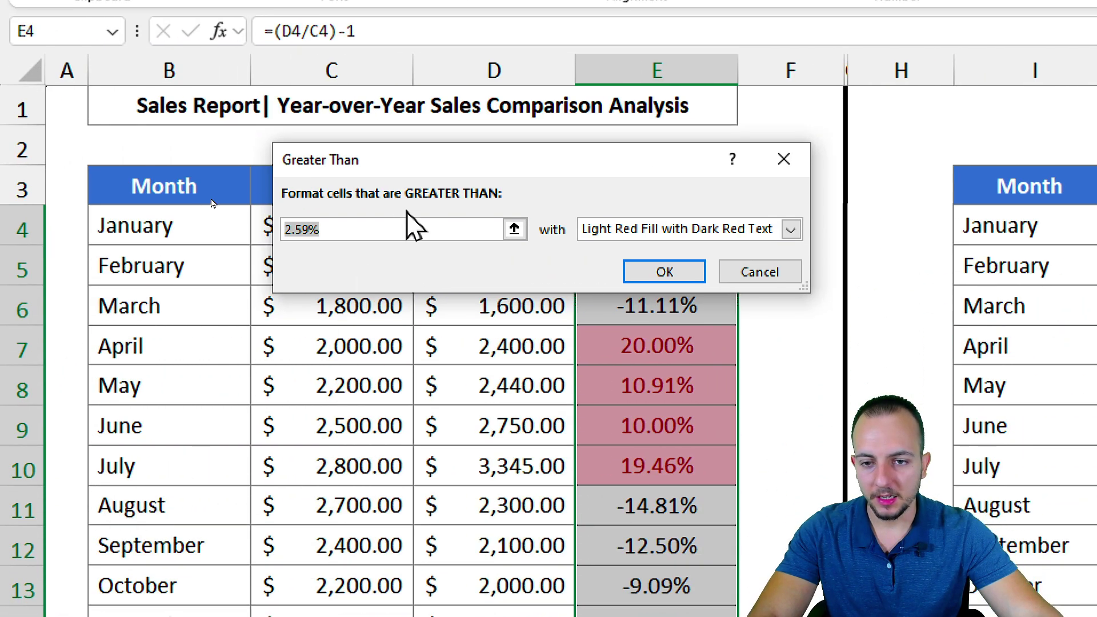
pyautogui.moveTo(473, 165); pyautogui.dragTo(372, 314)
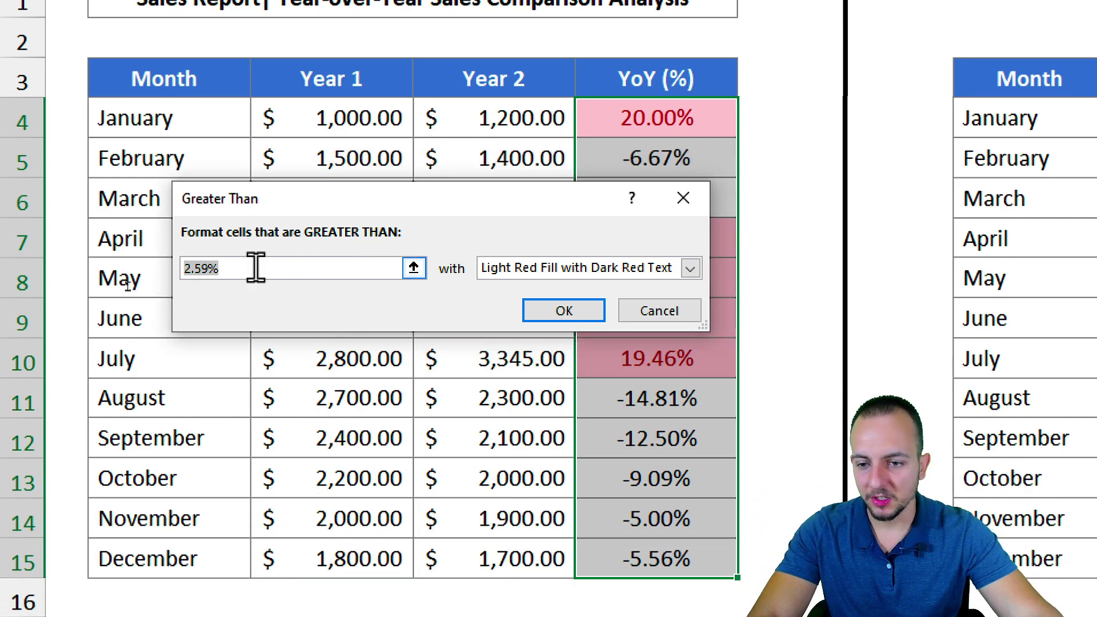
pyautogui.write('0')
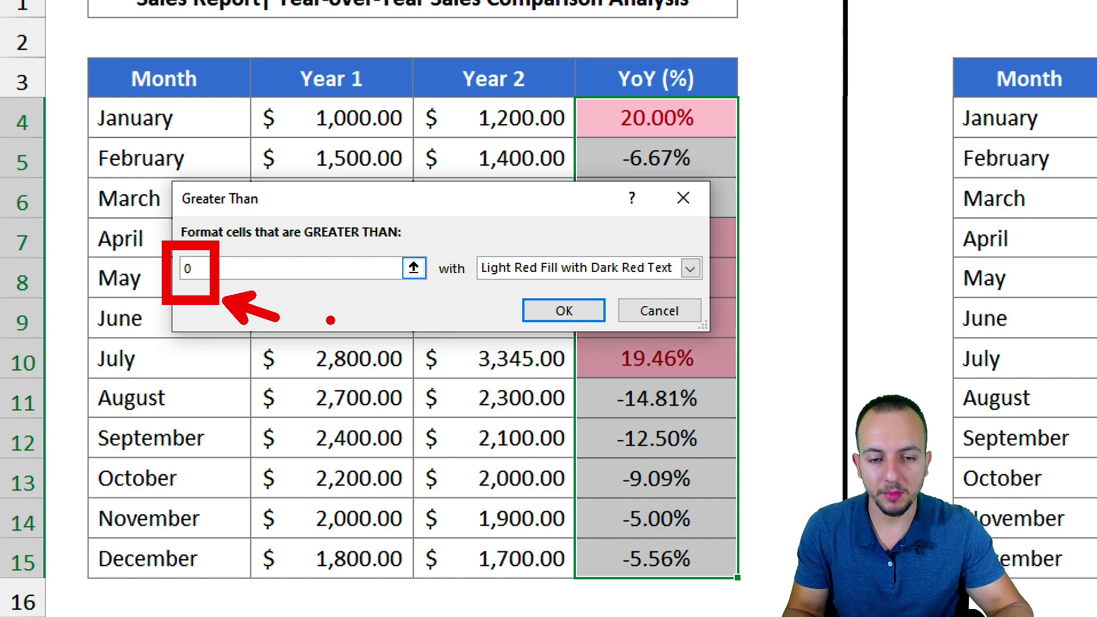
pyautogui.moveTo(671, 74)
pyautogui.mouseDown()
pyautogui.moveTo(611, 80)
pyautogui.moveTo(694, 73)
pyautogui.mouseUp()
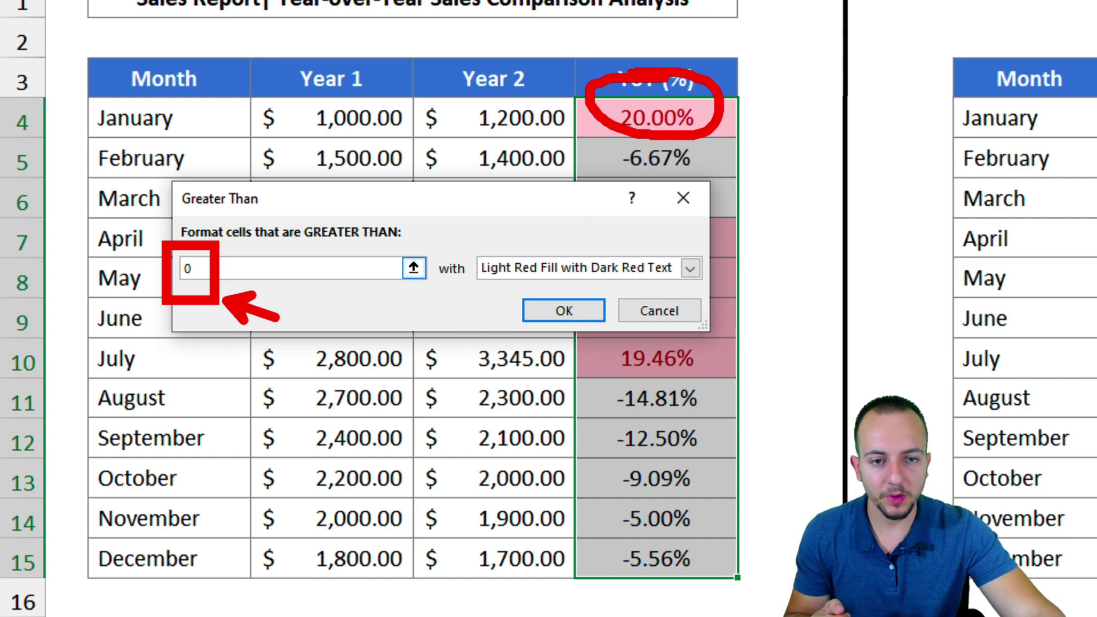
pyautogui.press('Escape')
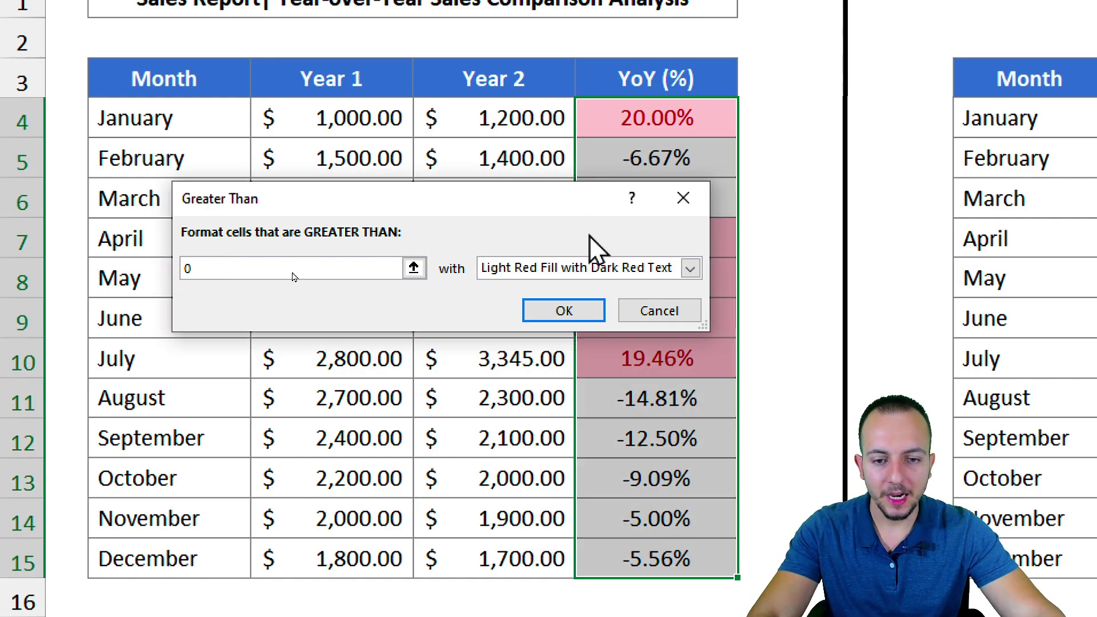
# - Give the Greater Than 0 rule a custom bold green font and apply it
pyautogui.click(574, 269)
pyautogui.click(557, 304)
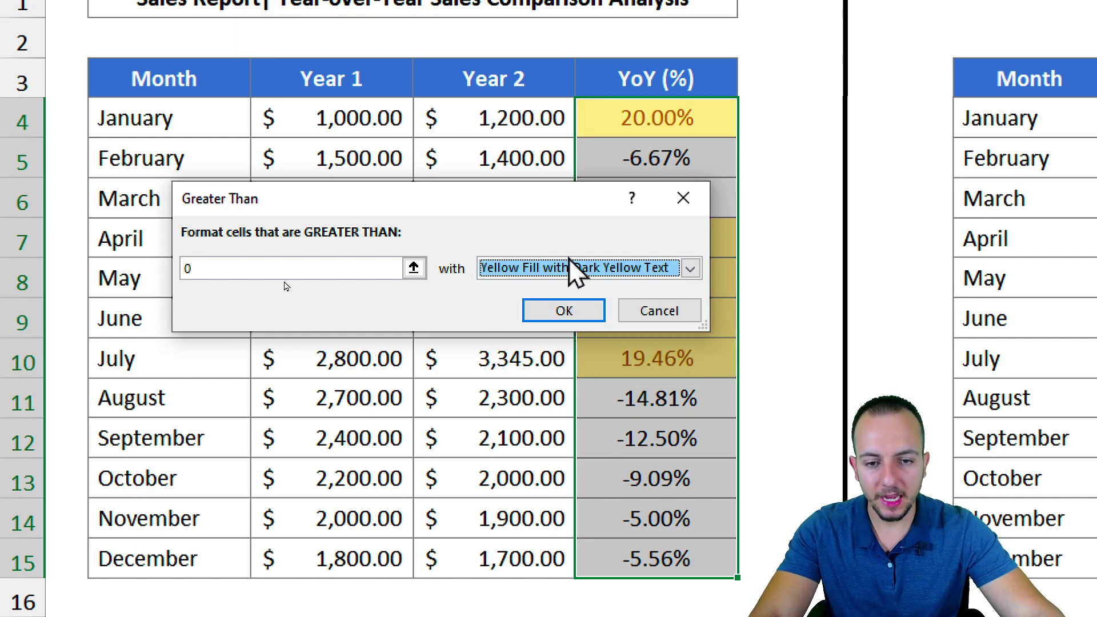
pyautogui.click(577, 269)
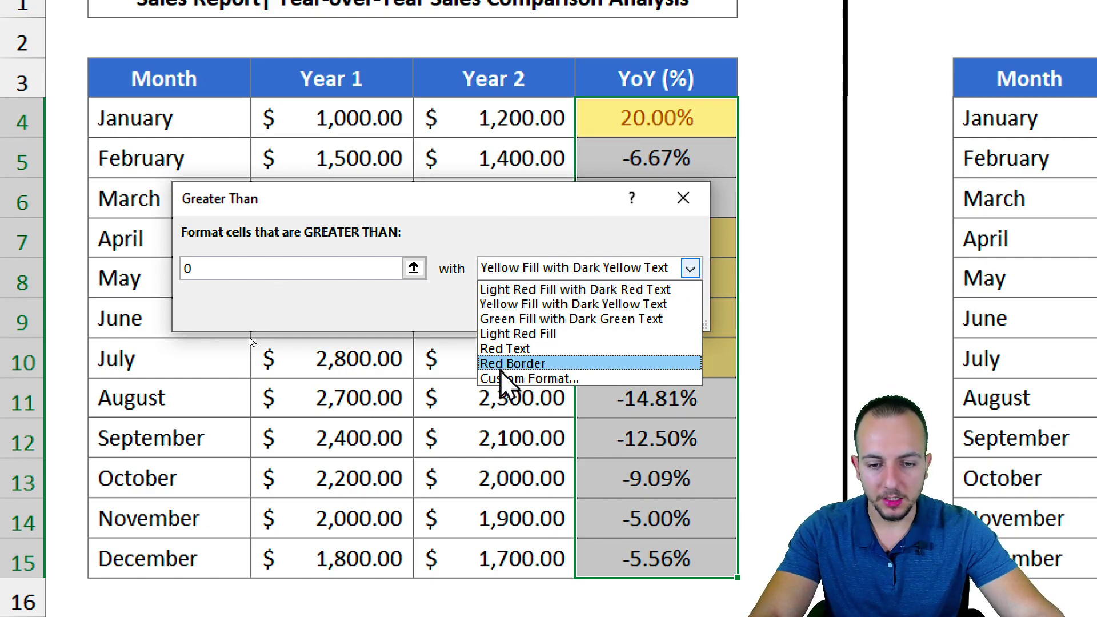
pyautogui.click(529, 378)
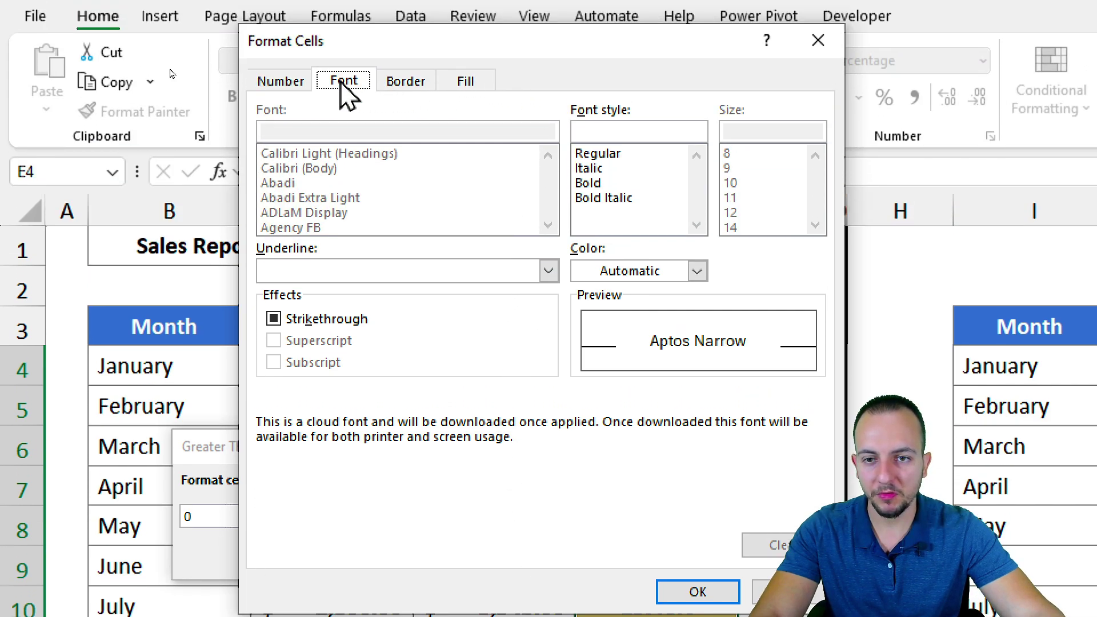
pyautogui.click(590, 184)
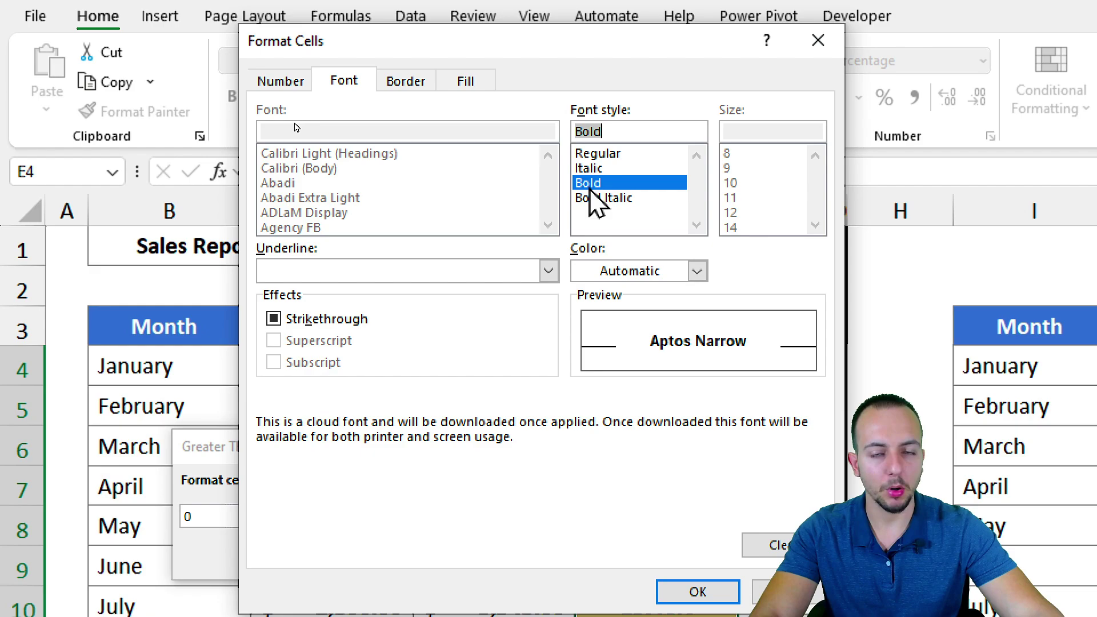
pyautogui.click(630, 267)
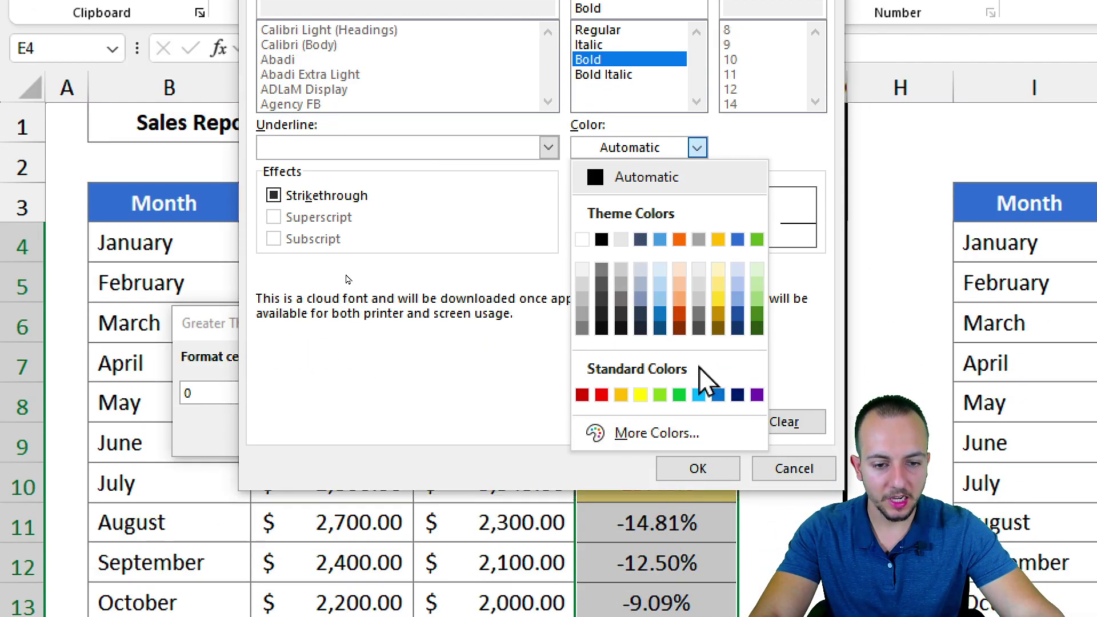
pyautogui.click(679, 518)
pyautogui.click(698, 470)
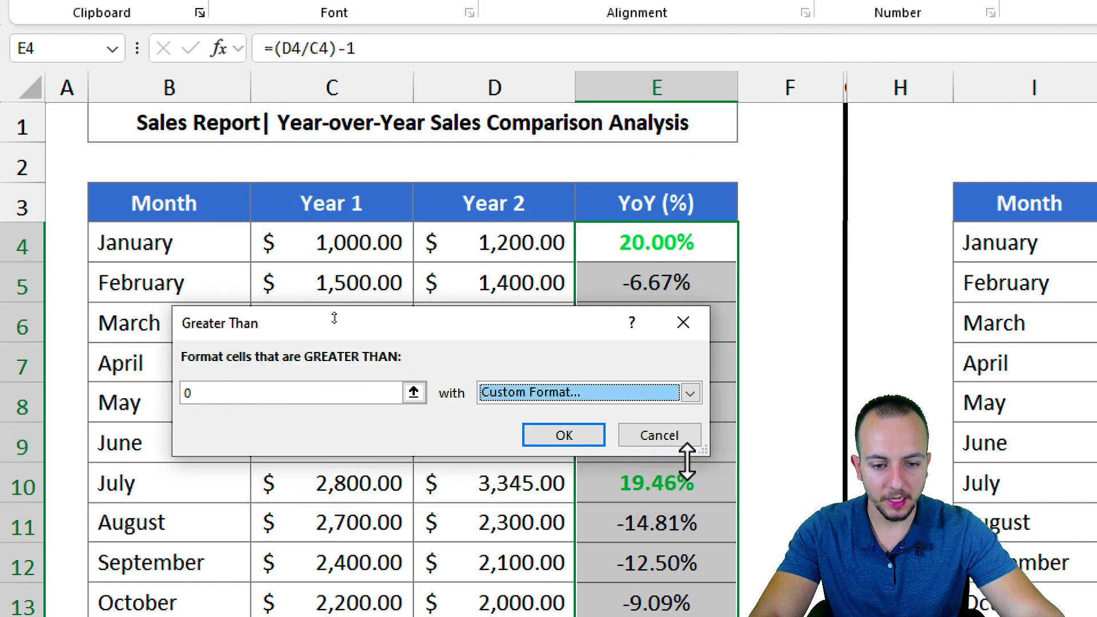
pyautogui.click(591, 439)
pyautogui.click(579, 477)
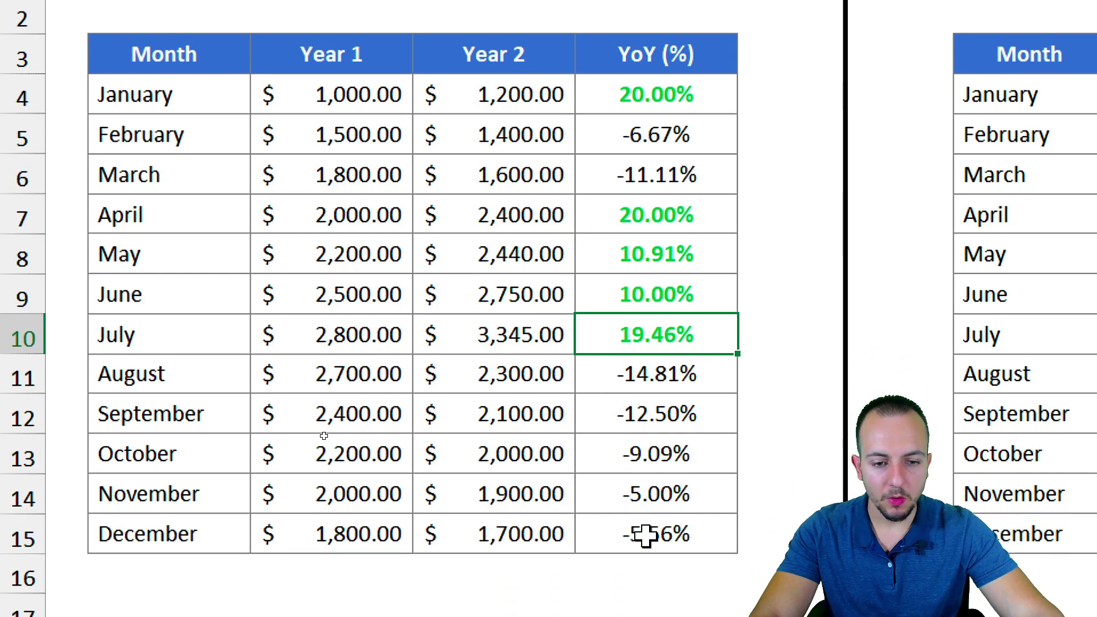
pyautogui.moveTo(688, 91); pyautogui.dragTo(685, 523)
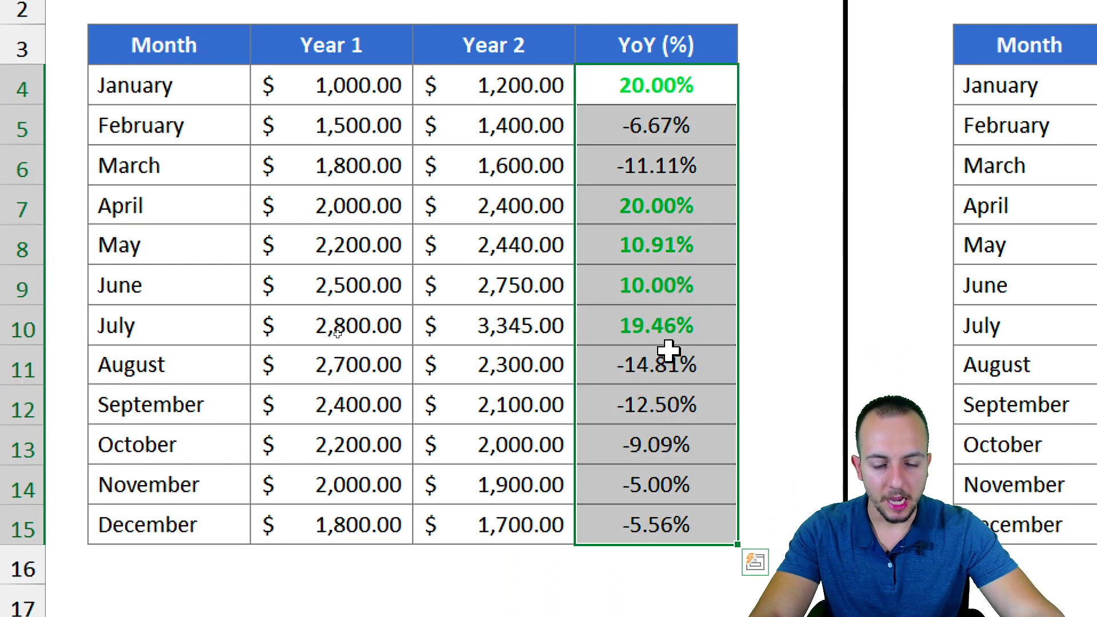
pyautogui.click(683, 288)
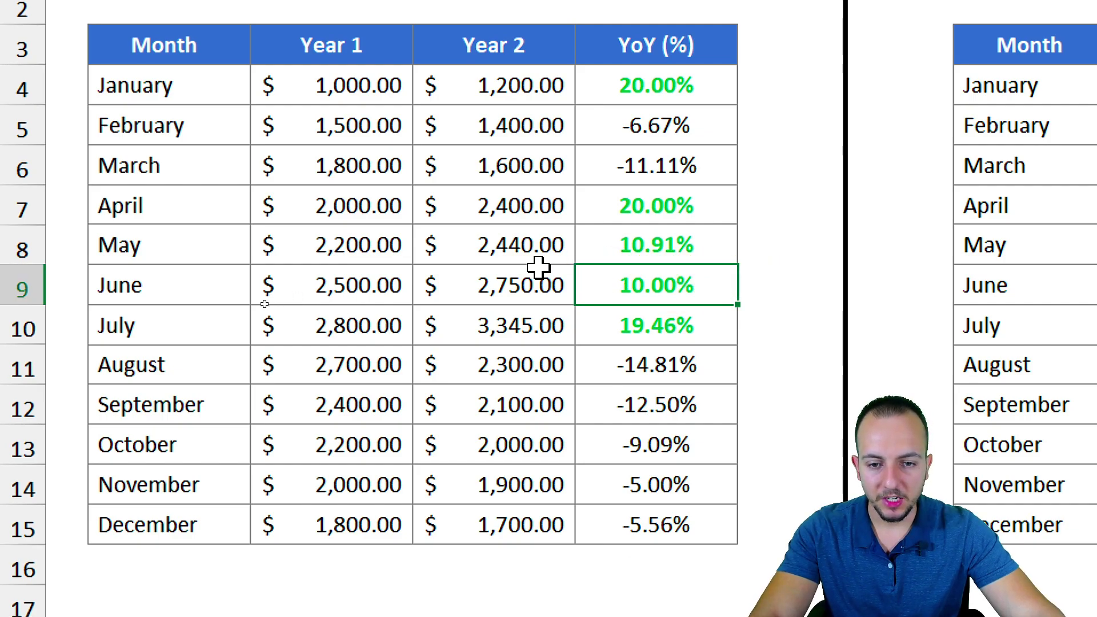
pyautogui.moveTo(354, 286); pyautogui.dragTo(483, 277)
pyautogui.click(376, 289)
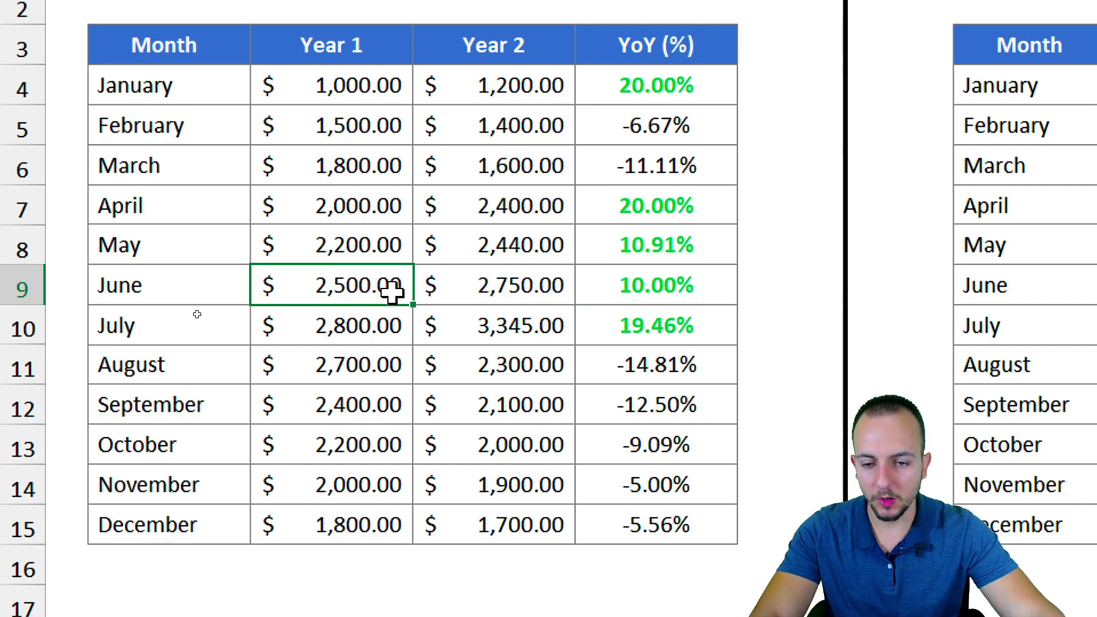
pyautogui.moveTo(299, 267)
pyautogui.mouseDown()
pyautogui.moveTo(400, 288)
pyautogui.moveTo(407, 300)
pyautogui.mouseUp()
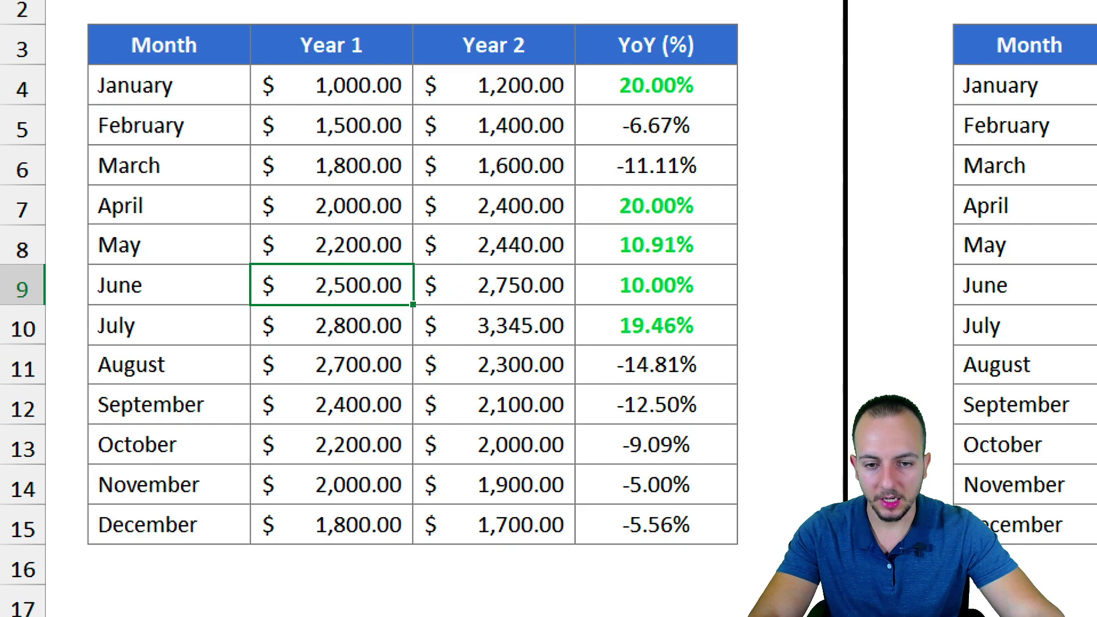
pyautogui.moveTo(471, 271); pyautogui.dragTo(570, 314)
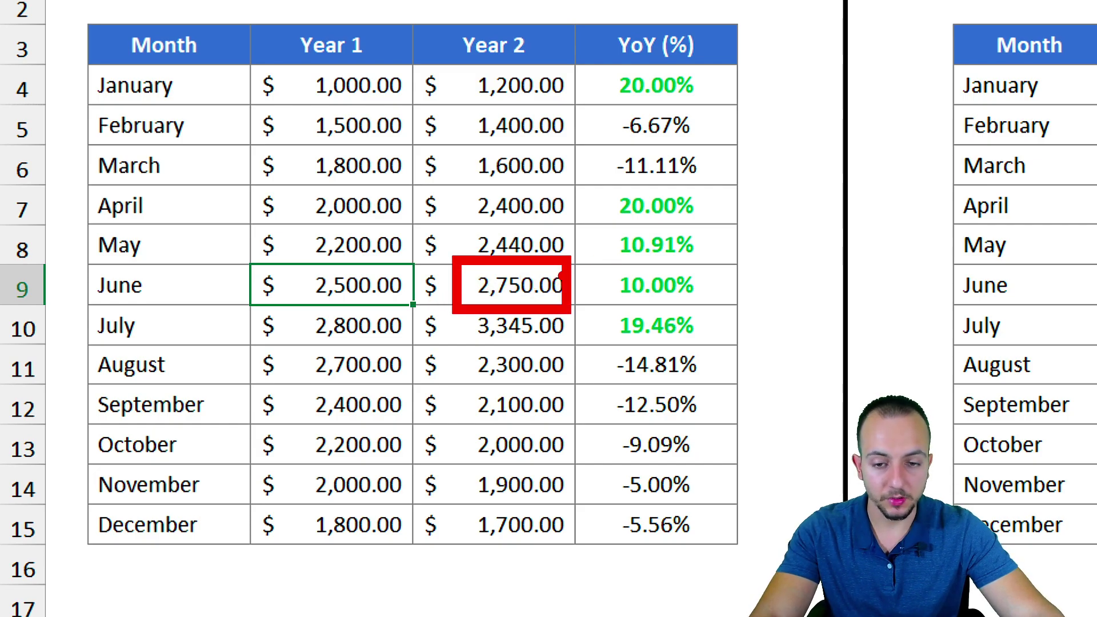
pyautogui.press('Escape')
pyautogui.click(524, 289)
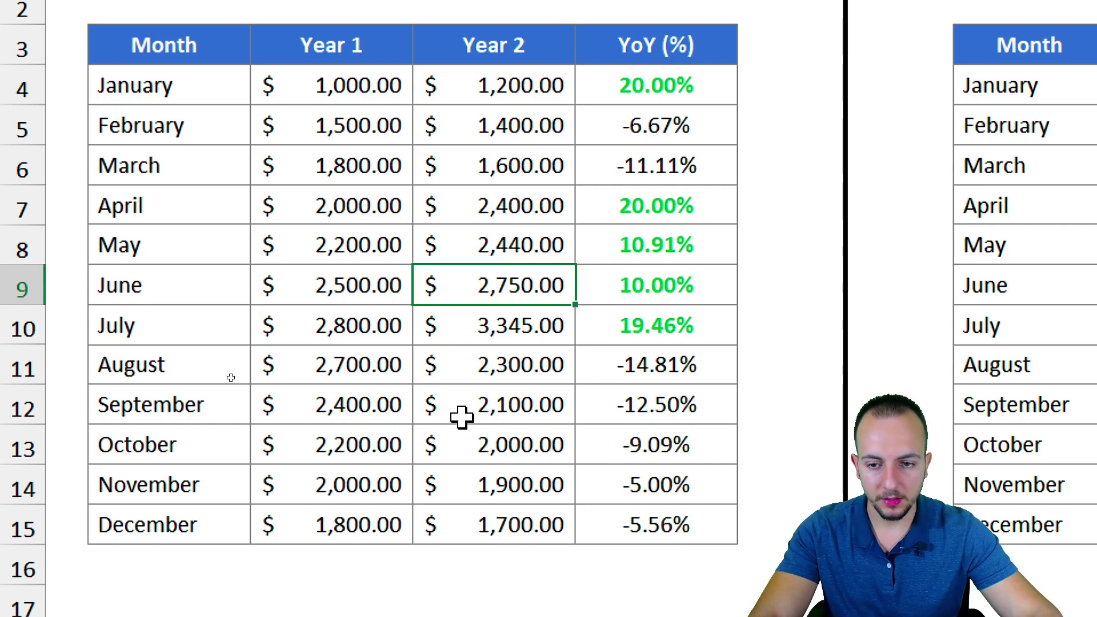
pyautogui.write('2000')
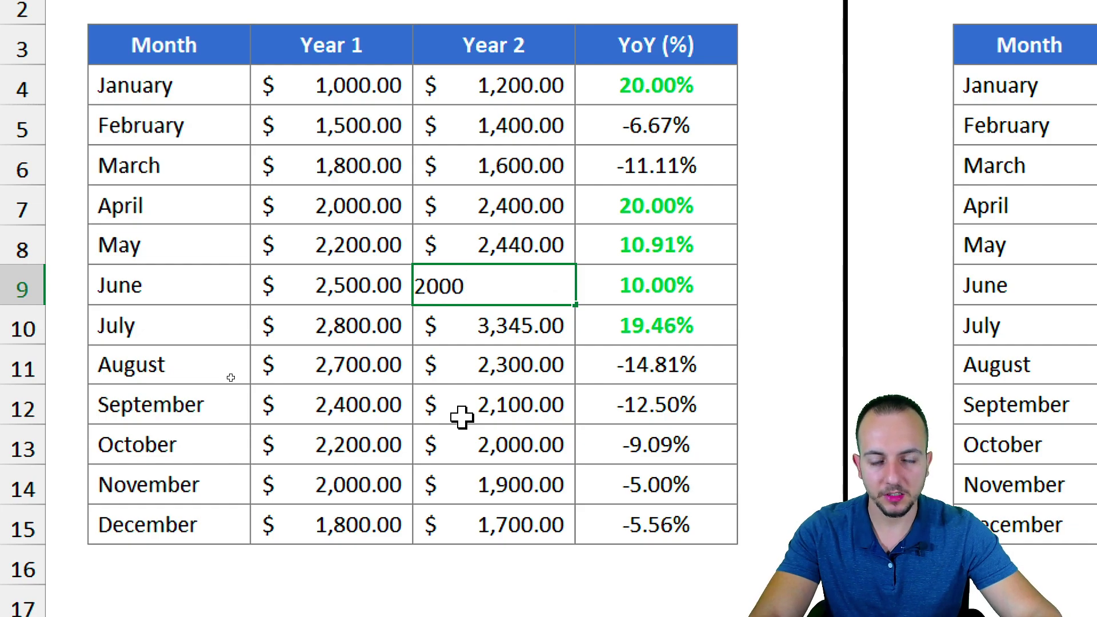
pyautogui.hotkey('ctrl', 'Return')
pyautogui.moveTo(604, 254)
pyautogui.mouseDown()
pyautogui.moveTo(708, 309)
pyautogui.moveTo(839, 261)
pyautogui.mouseUp()
pyautogui.press('Escape')
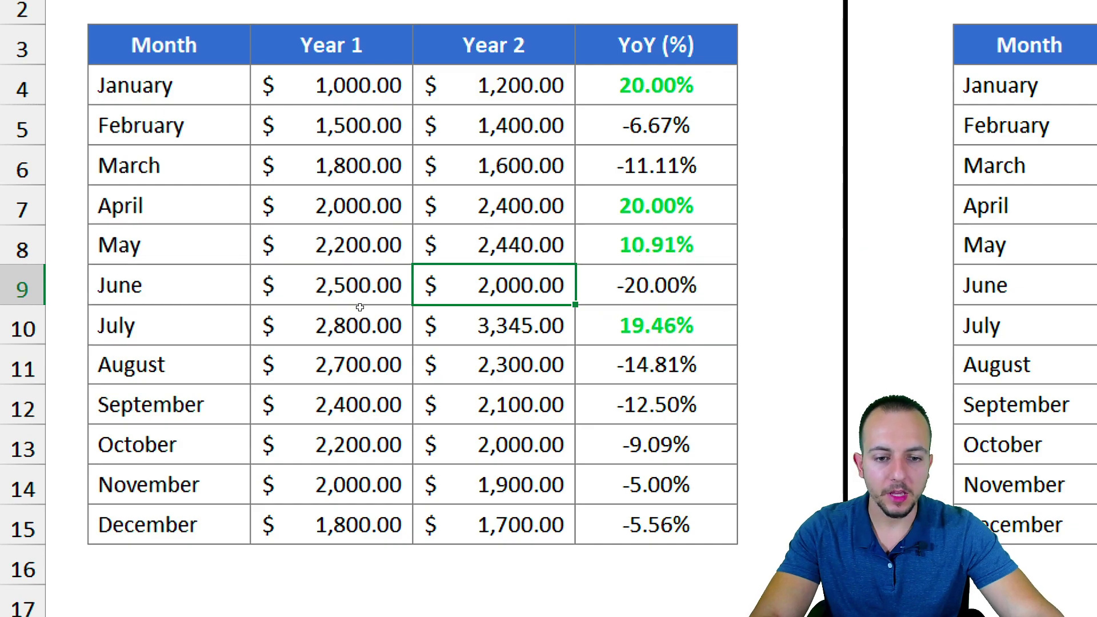
pyautogui.moveTo(655, 261)
pyautogui.mouseDown()
pyautogui.moveTo(735, 302)
pyautogui.moveTo(657, 260)
pyautogui.mouseUp()
pyautogui.moveTo(754, 244); pyautogui.dragTo(886, 197)
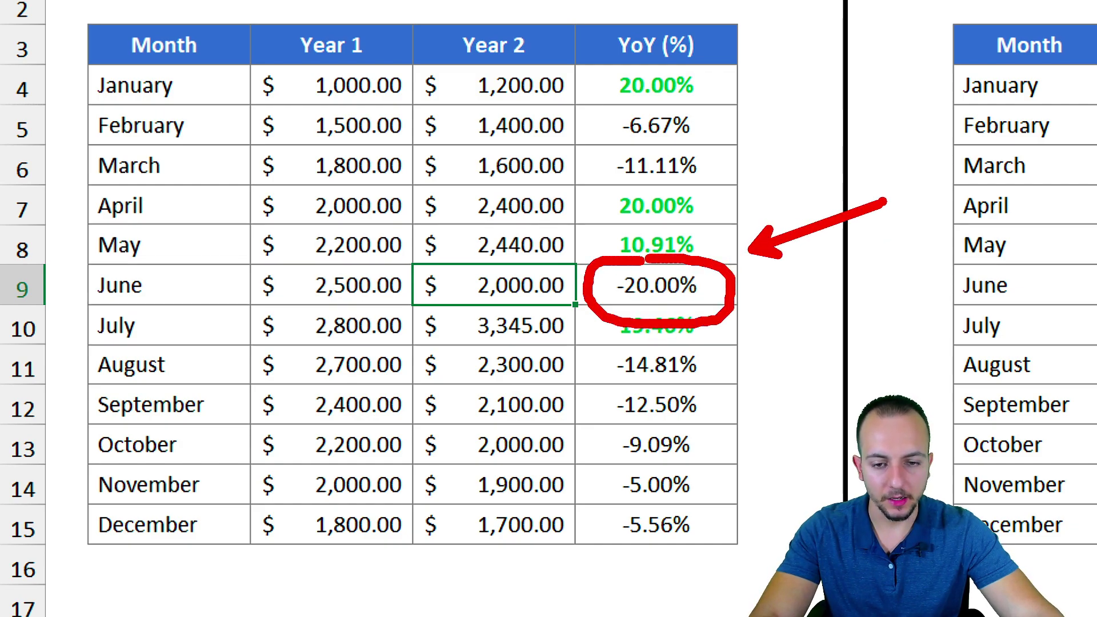
pyautogui.press('Escape')
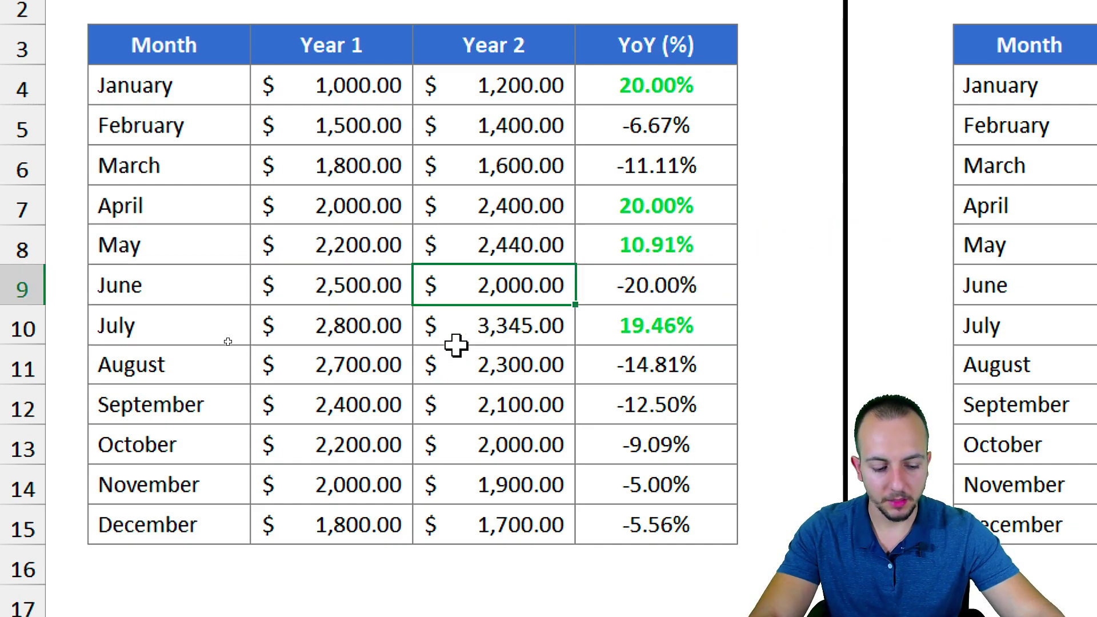
pyautogui.write('2,')
pyautogui.write('750')
pyautogui.hotkey('ctrl', 'Return')
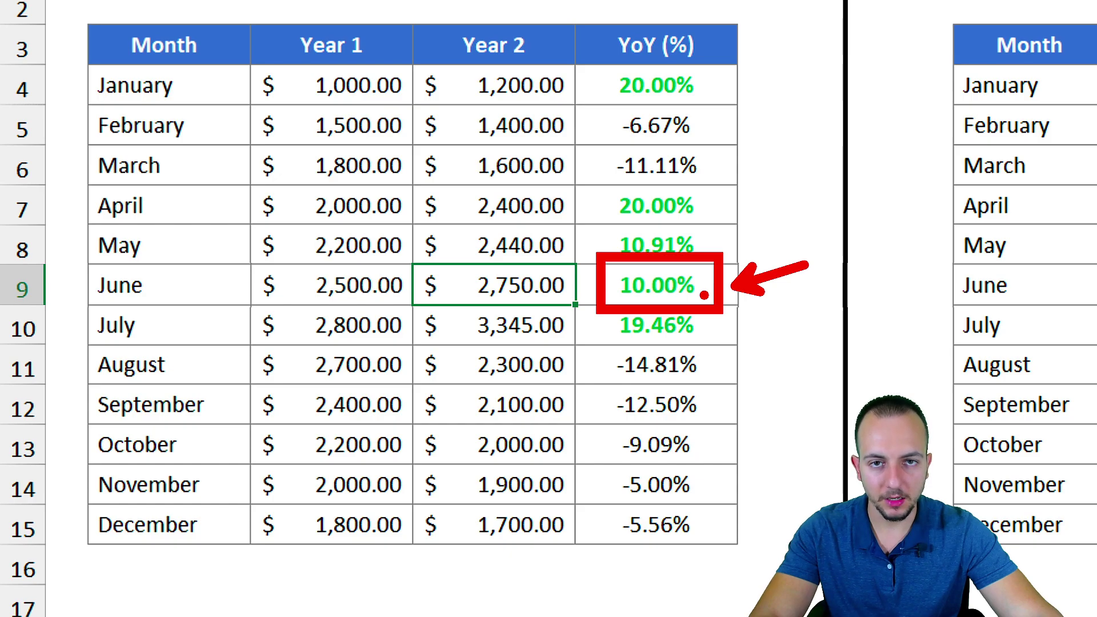
pyautogui.moveTo(727, 101)
pyautogui.mouseDown()
pyautogui.moveTo(669, 284)
pyautogui.moveTo(643, 517)
pyautogui.mouseUp()
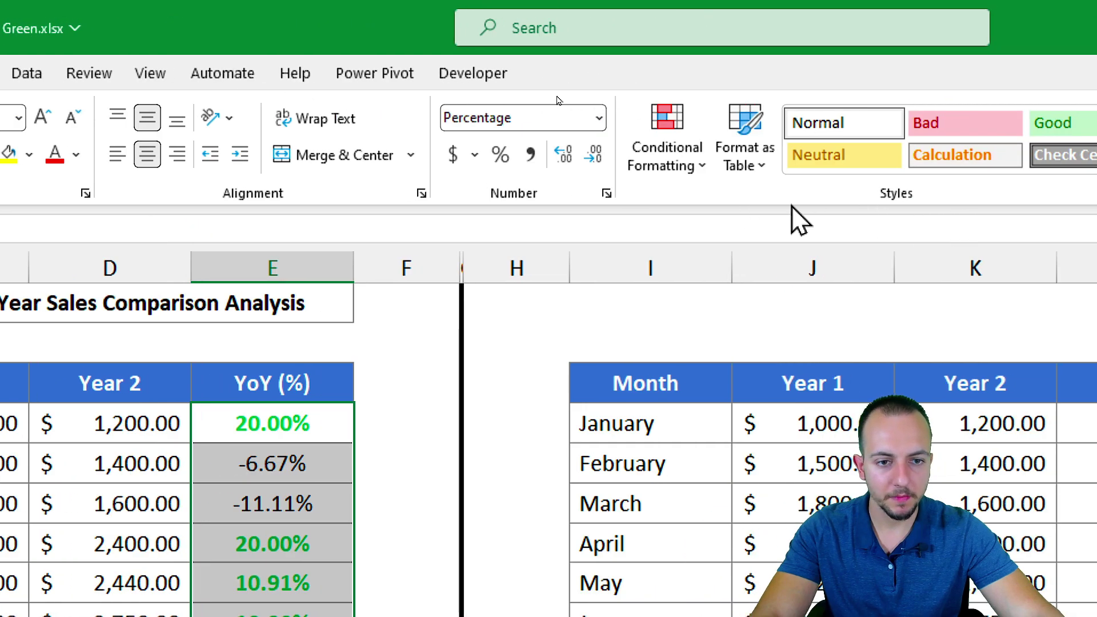
# - Start a Less Than highlighting rule with a threshold of 0
pyautogui.click(1046, 128)
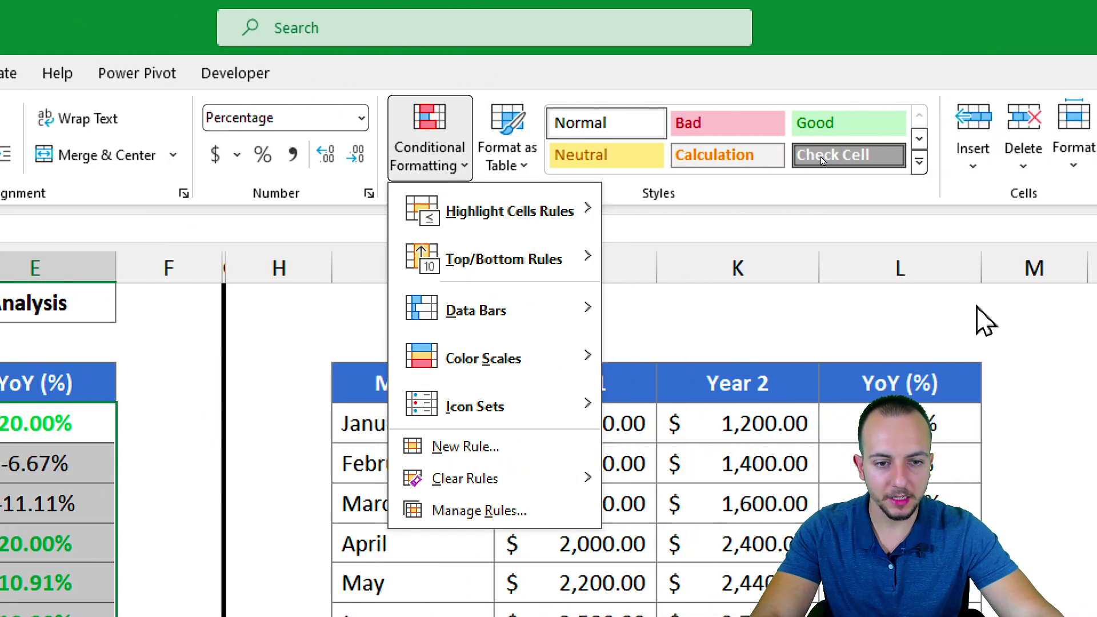
pyautogui.moveTo(485, 234)
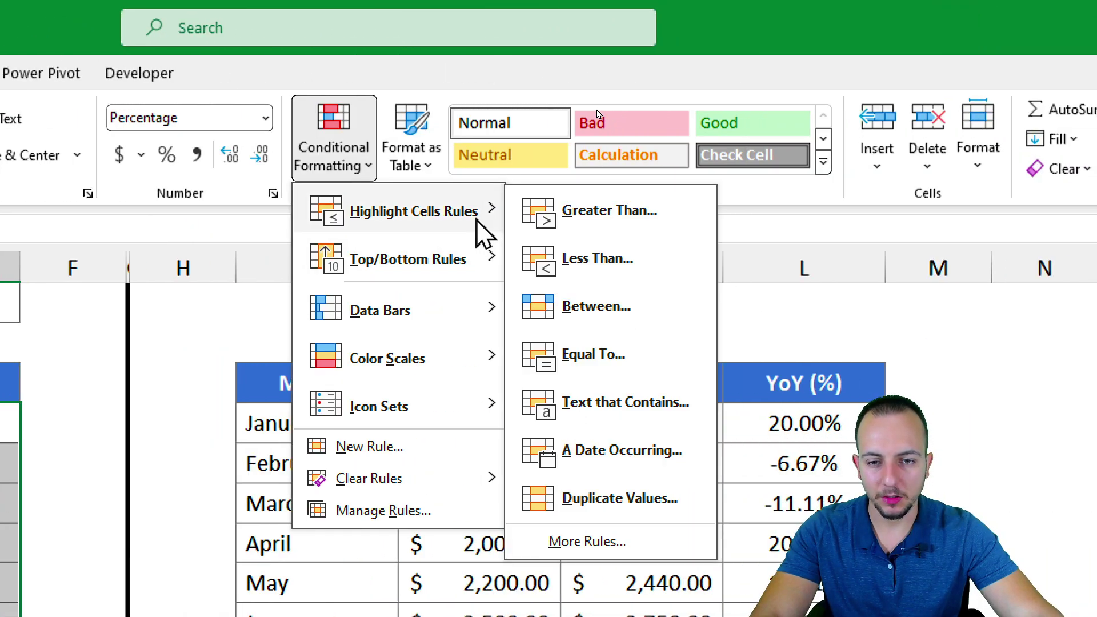
pyautogui.click(623, 269)
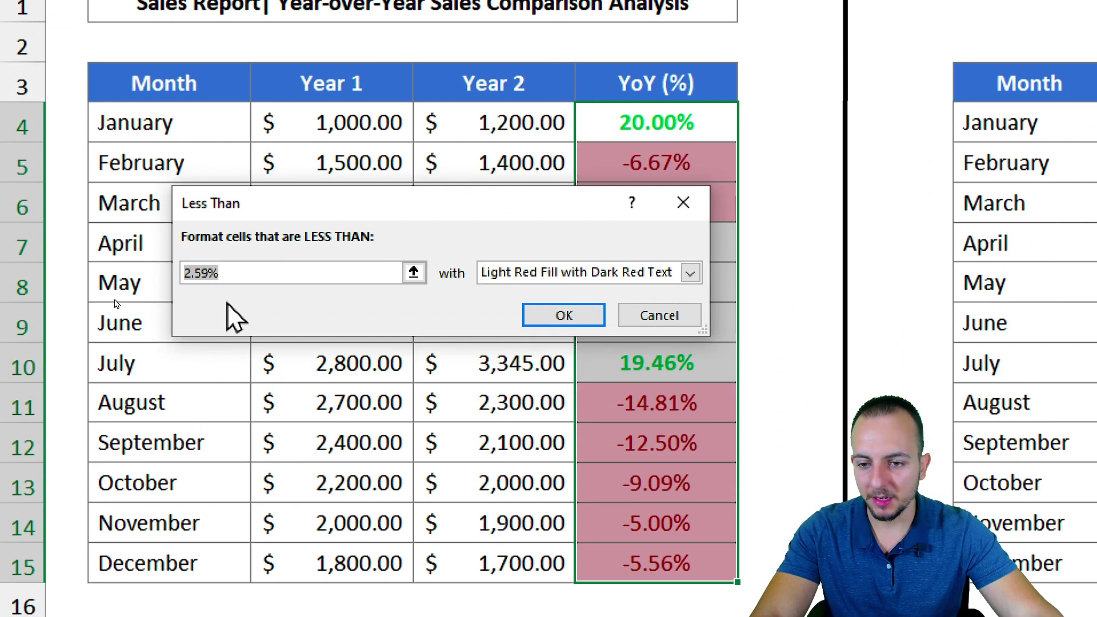
pyautogui.write('0')
pyautogui.click(187, 276)
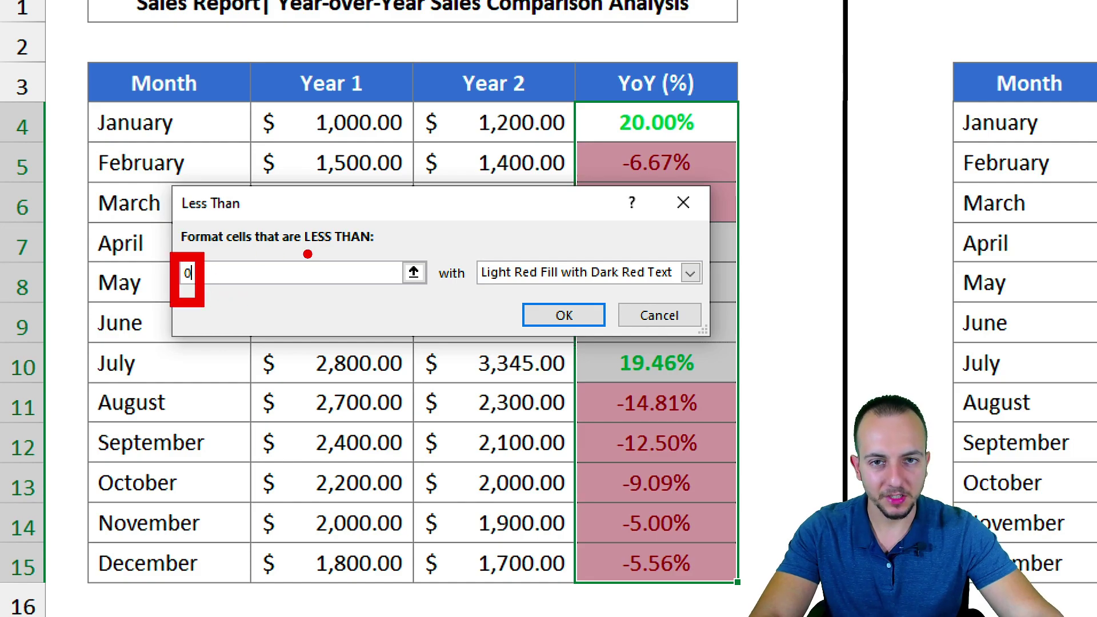
# - Give the Less Than 0 rule a custom bold red font and apply it
pyautogui.click(531, 273)
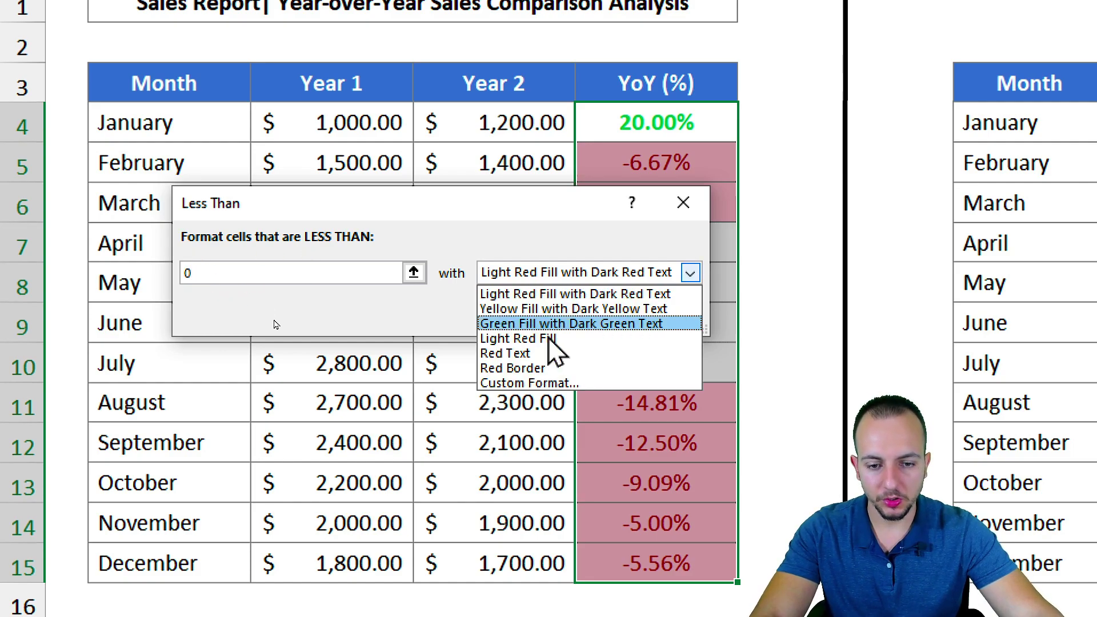
pyautogui.click(531, 383)
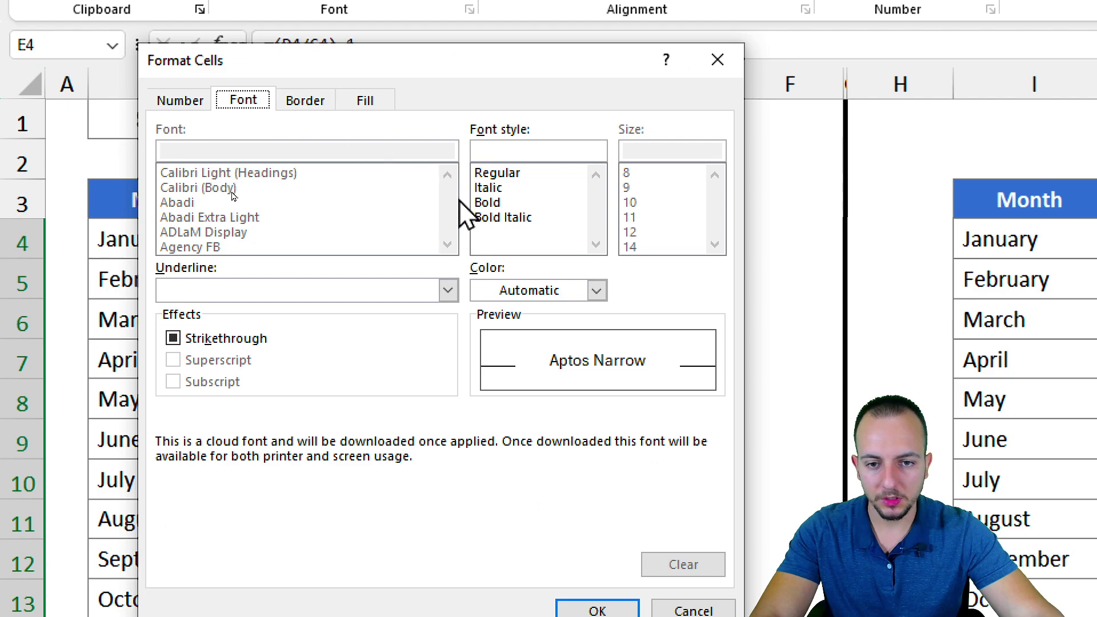
pyautogui.click(487, 202)
pyautogui.click(517, 292)
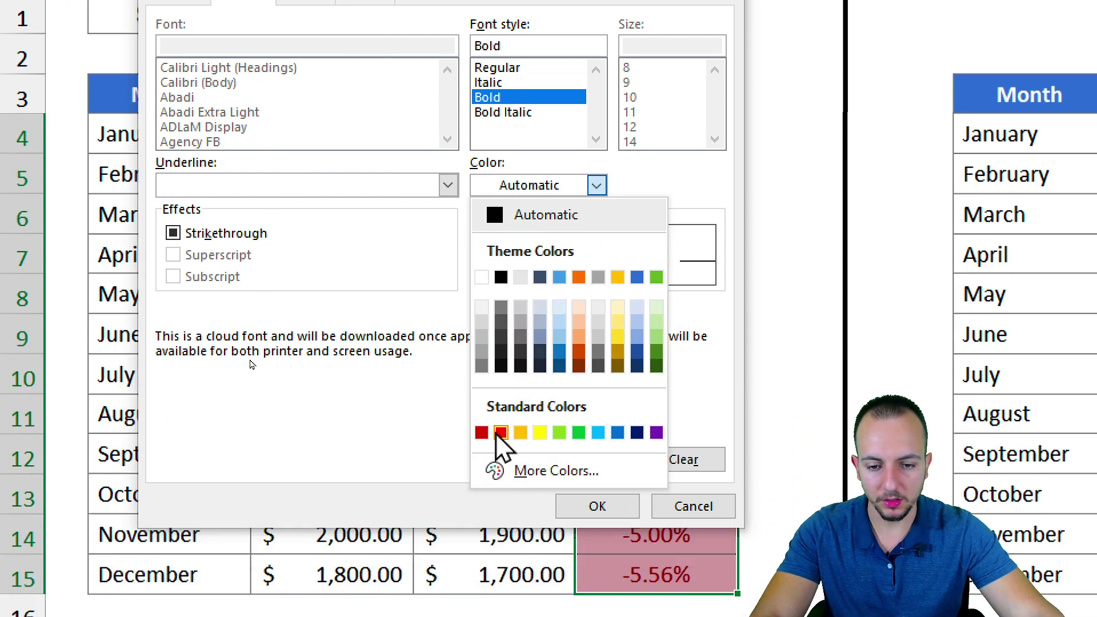
pyautogui.click(500, 432)
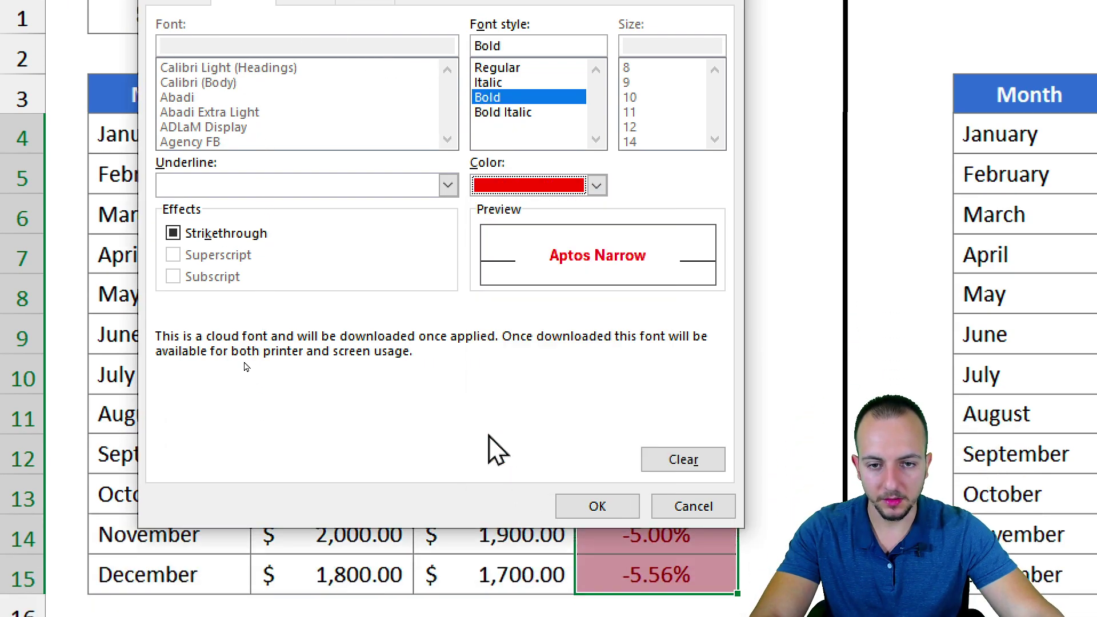
pyautogui.click(597, 506)
pyautogui.click(566, 329)
pyautogui.click(580, 374)
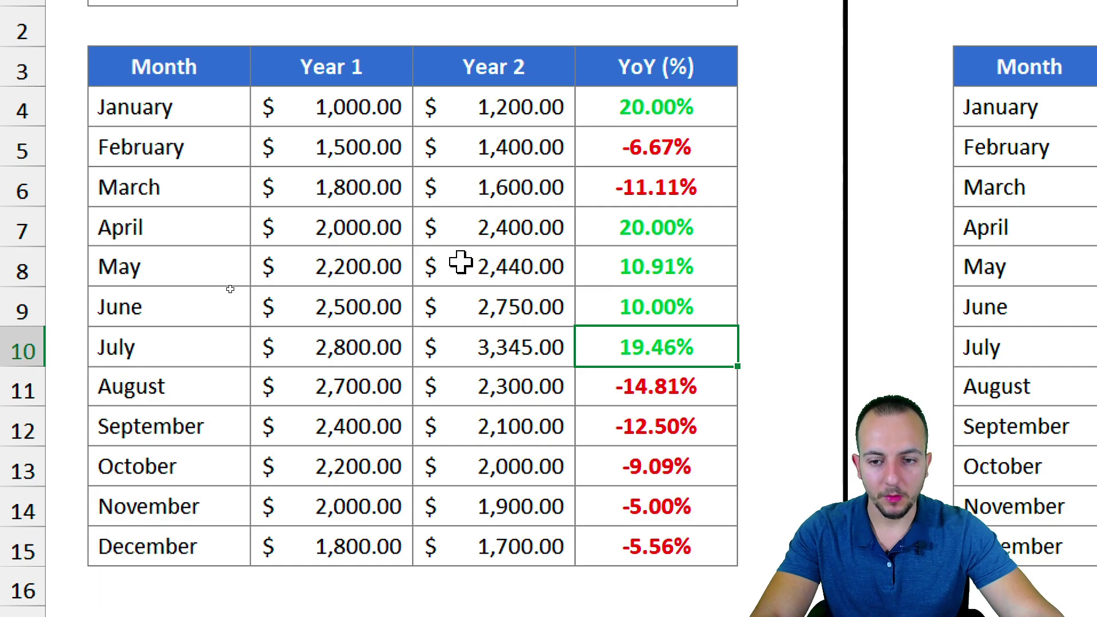
pyautogui.moveTo(377, 274); pyautogui.dragTo(457, 279)
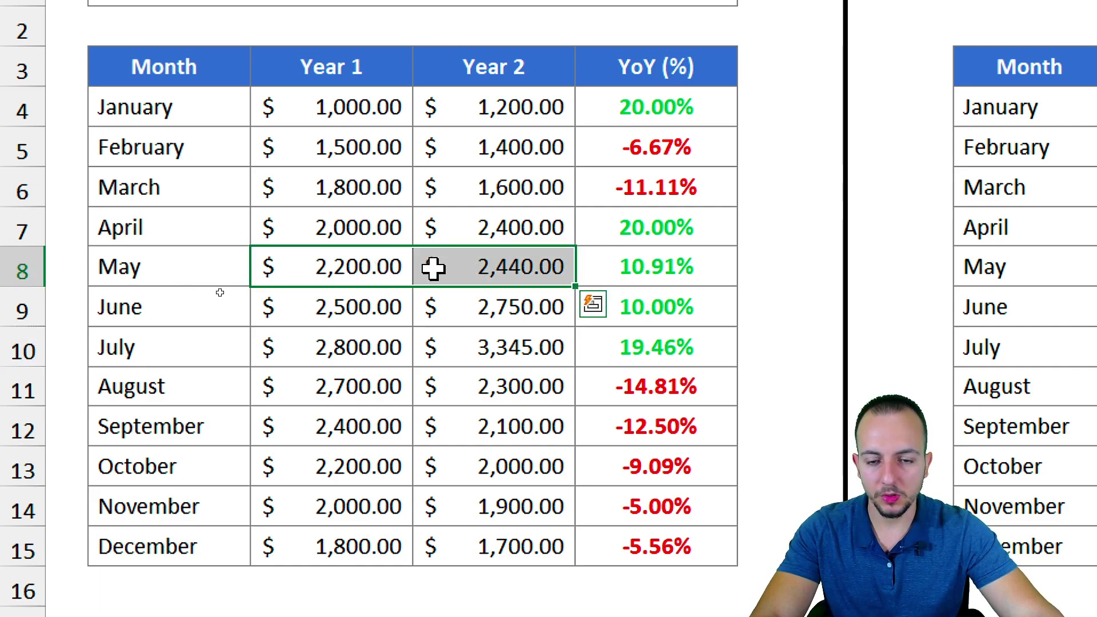
pyautogui.click(377, 269)
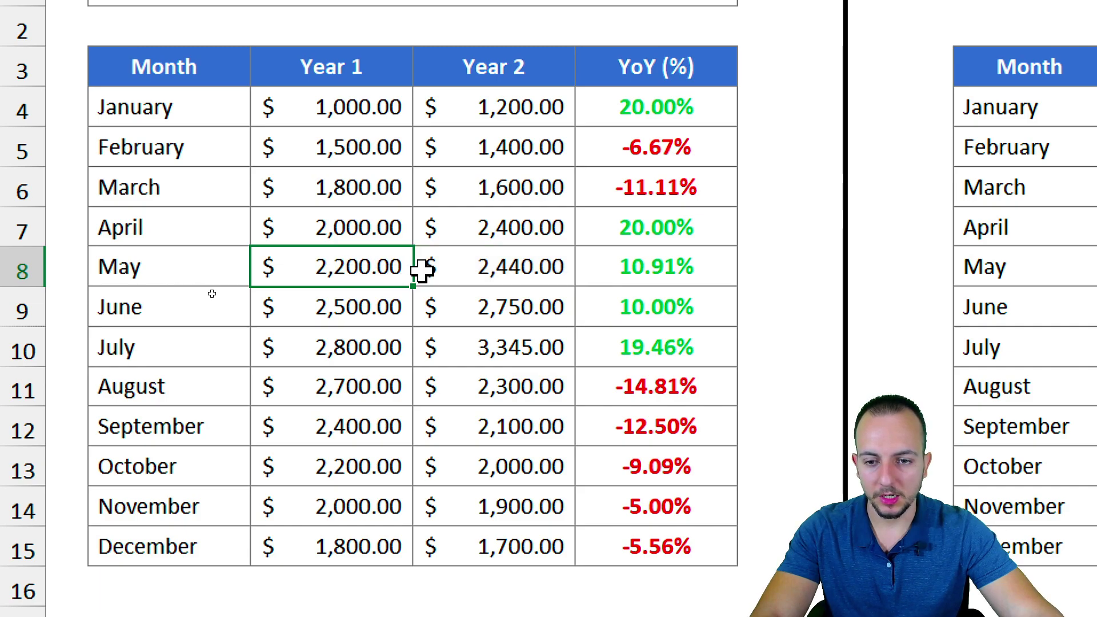
pyautogui.click(456, 268)
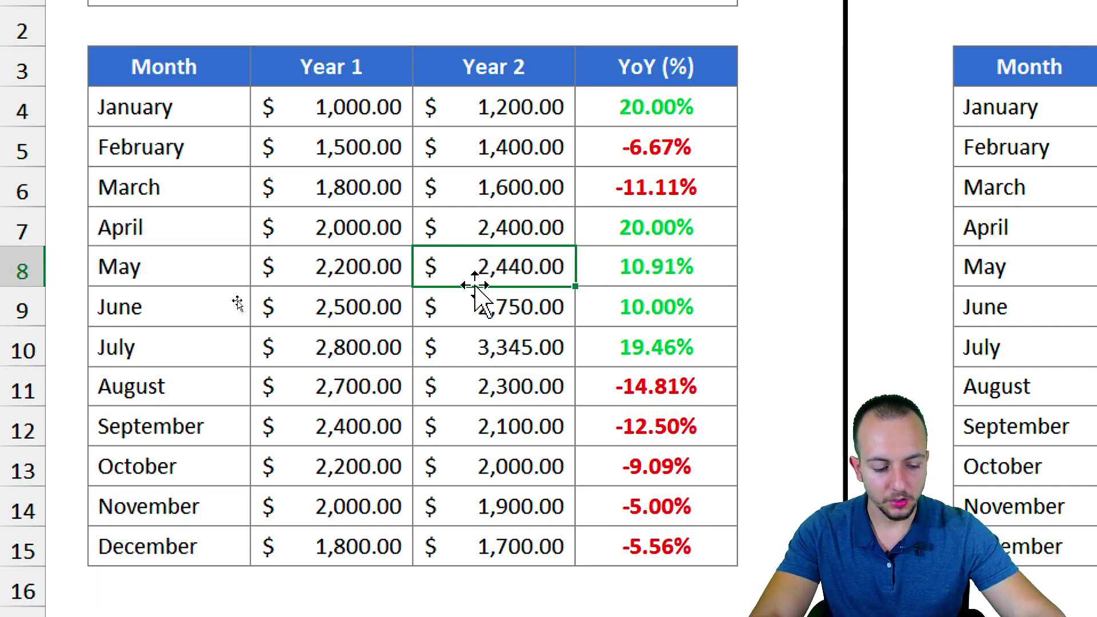
pyautogui.write('22')
pyautogui.hotkey('ctrl', 'Return')
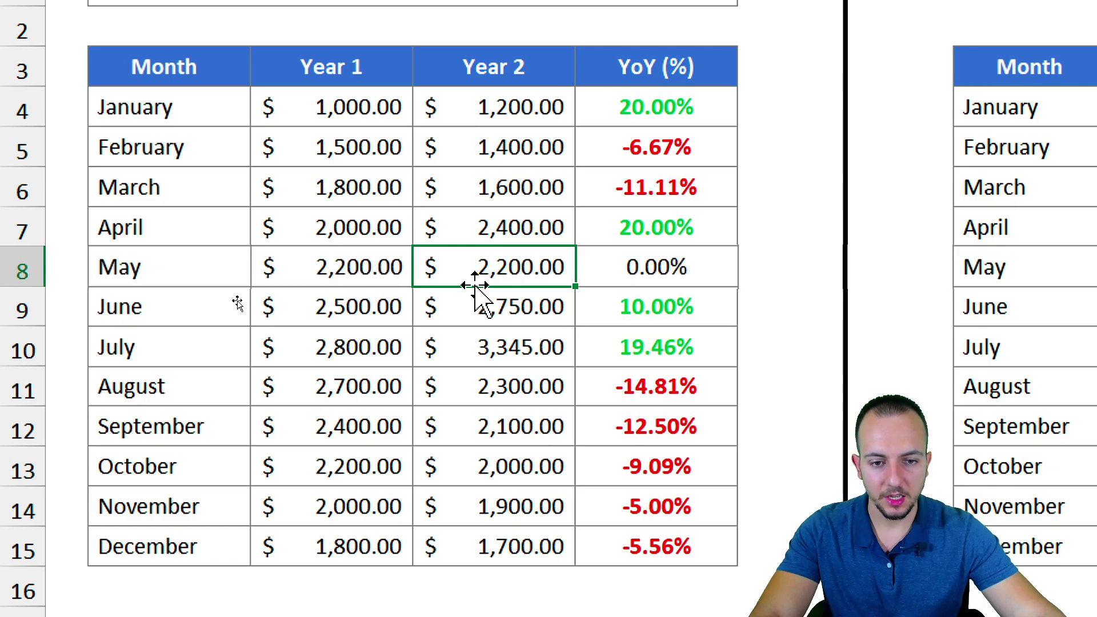
pyautogui.hotkey('ctrl', '2')
pyautogui.moveTo(609, 240)
pyautogui.mouseDown()
pyautogui.moveTo(708, 293)
pyautogui.moveTo(842, 242)
pyautogui.mouseUp()
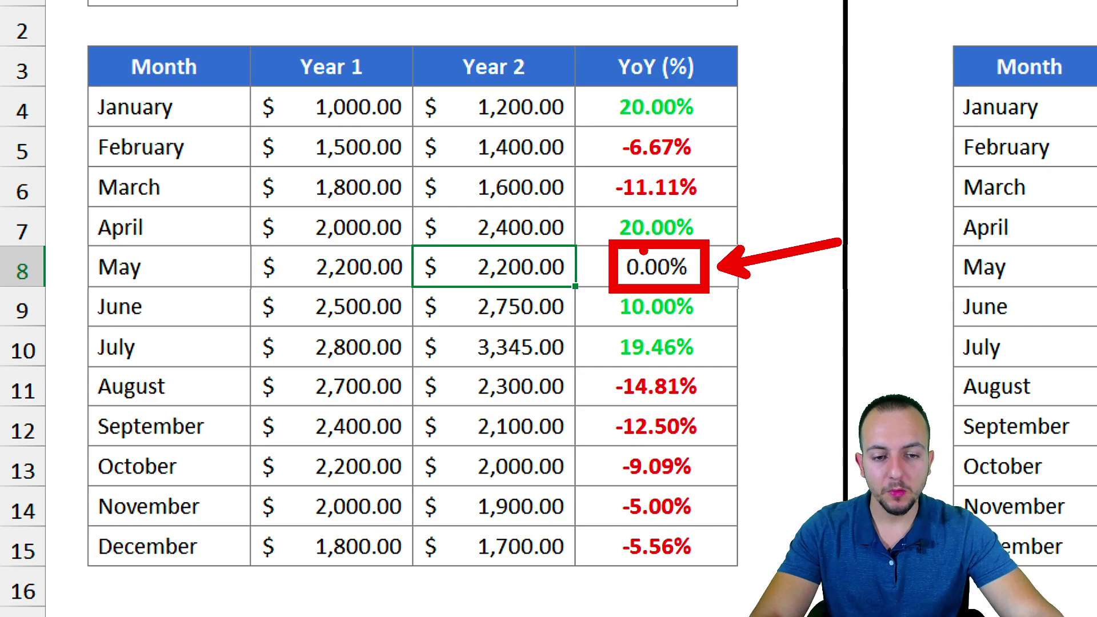
pyautogui.moveTo(610, 307); pyautogui.dragTo(564, 373)
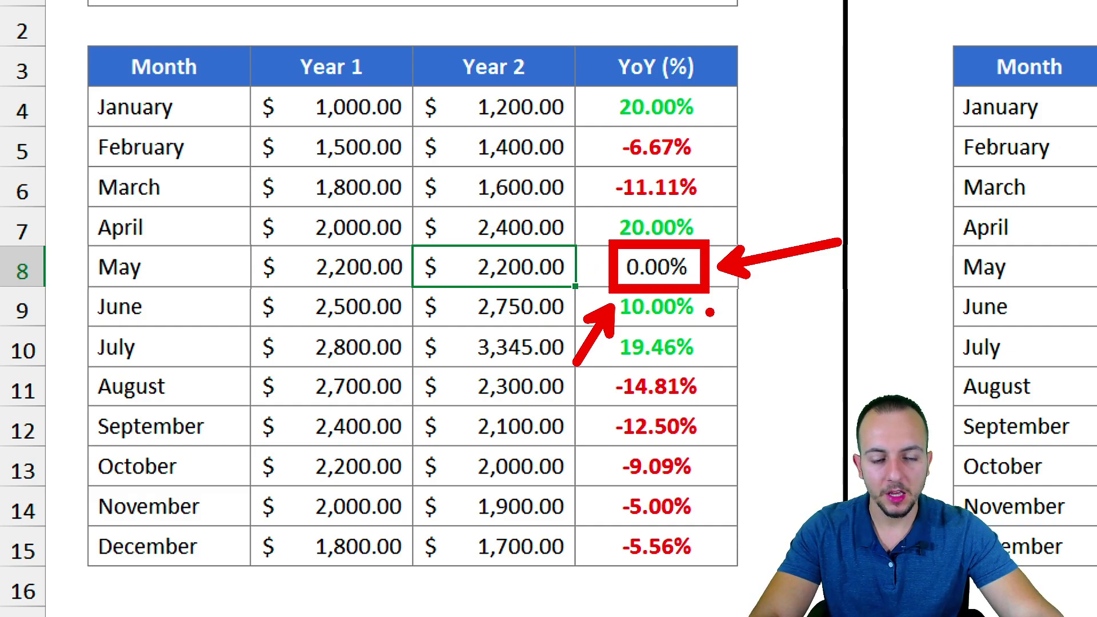
pyautogui.moveTo(710, 311); pyautogui.dragTo(820, 379)
pyautogui.press('Escape')
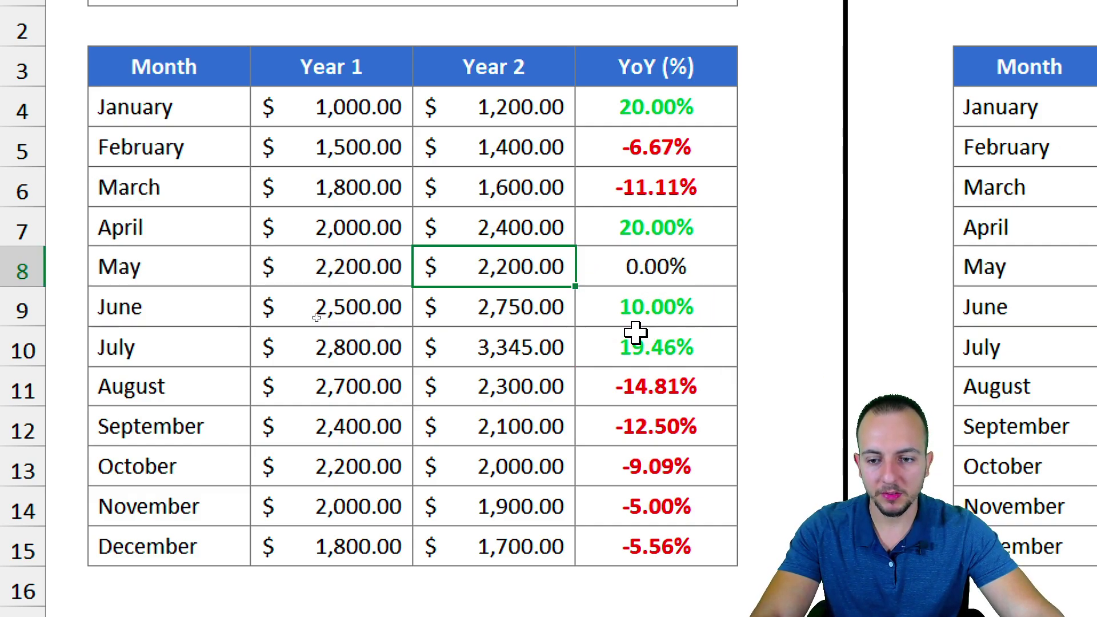
pyautogui.moveTo(680, 93); pyautogui.dragTo(677, 249)
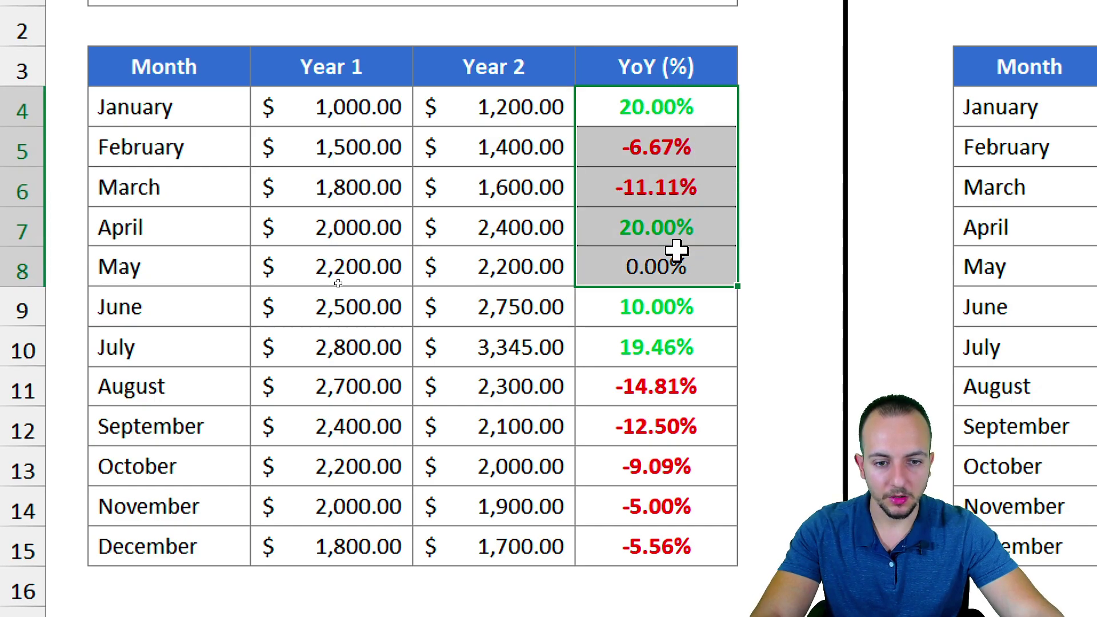
# - Select E4:E15 and start an Equal To highlighting rule with value 0
pyautogui.click(677, 252)
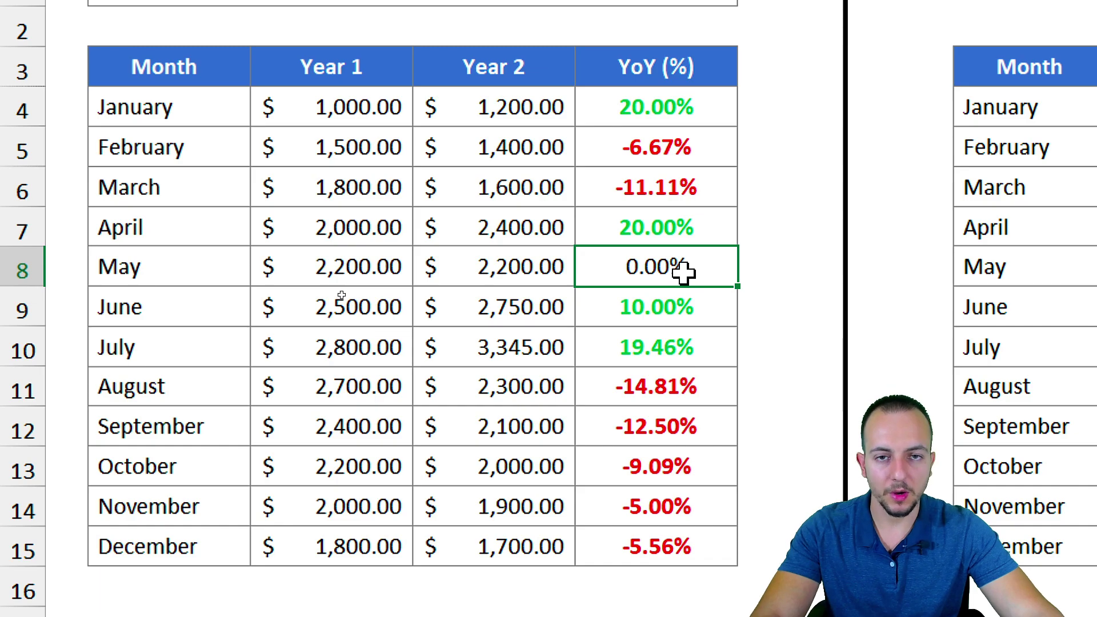
pyautogui.moveTo(708, 118); pyautogui.dragTo(660, 537)
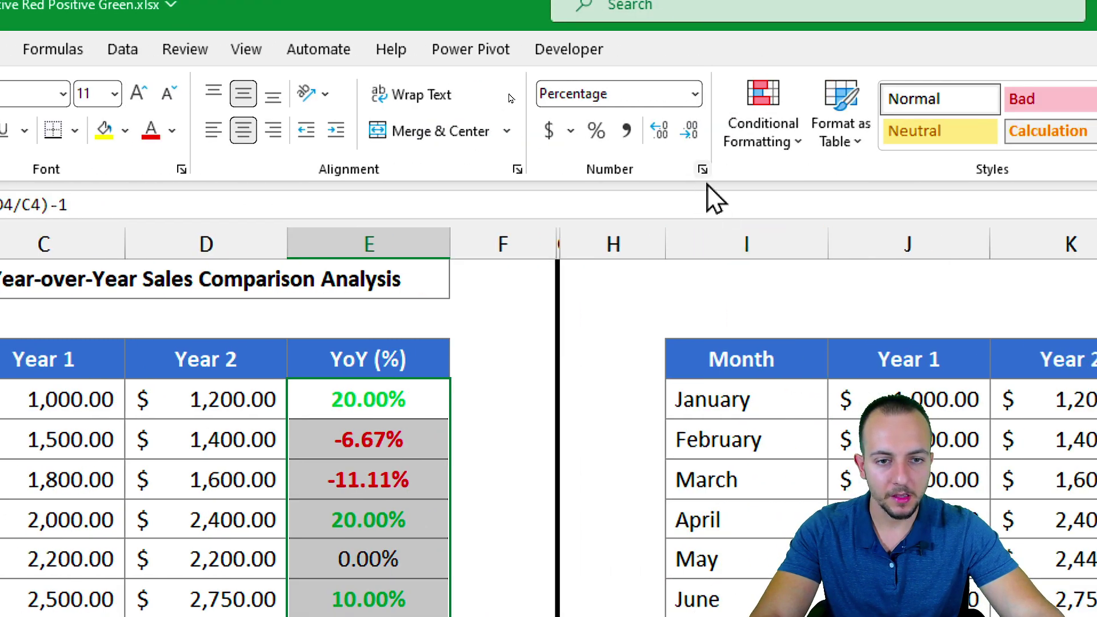
pyautogui.click(1049, 17)
pyautogui.moveTo(340, 190)
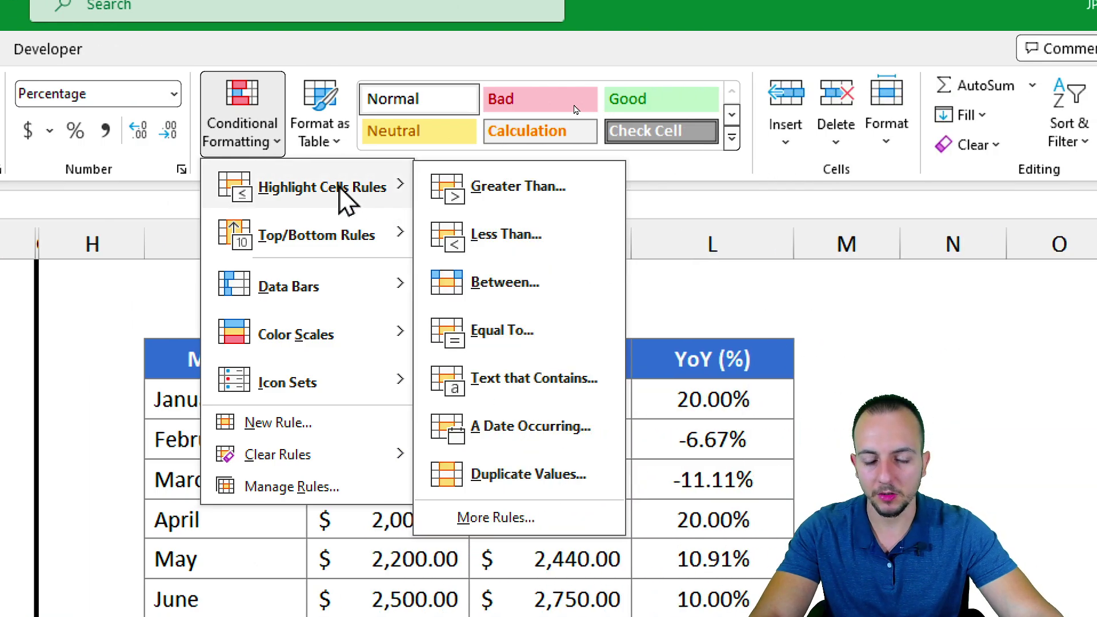
pyautogui.click(505, 330)
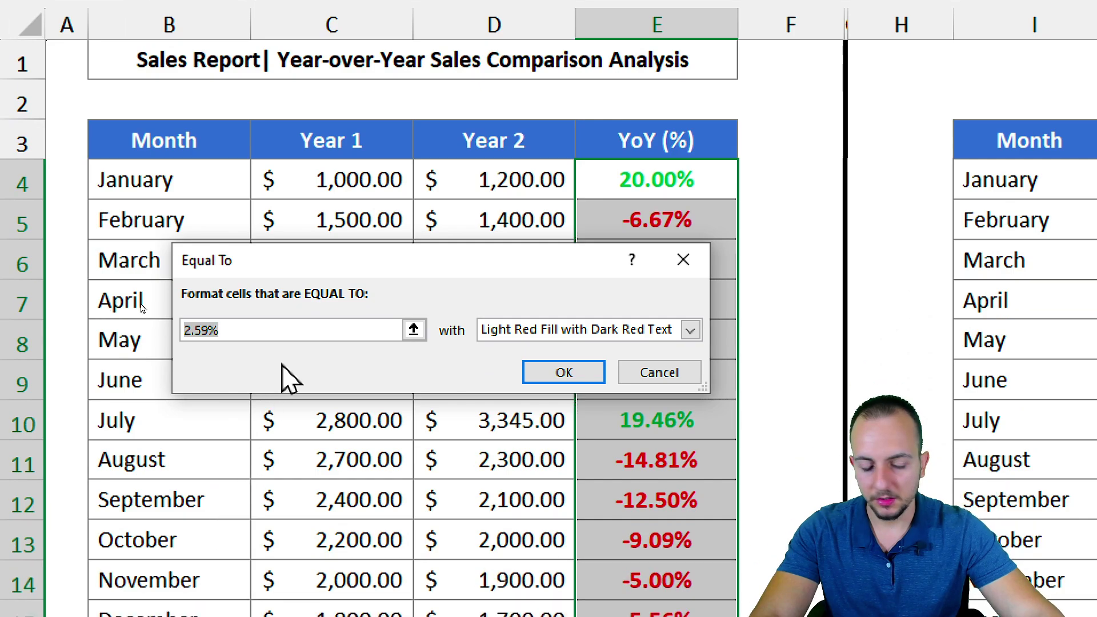
pyautogui.write('0')
# - Give the Equal To 0 rule a custom bold green font and apply it
pyautogui.click(513, 334)
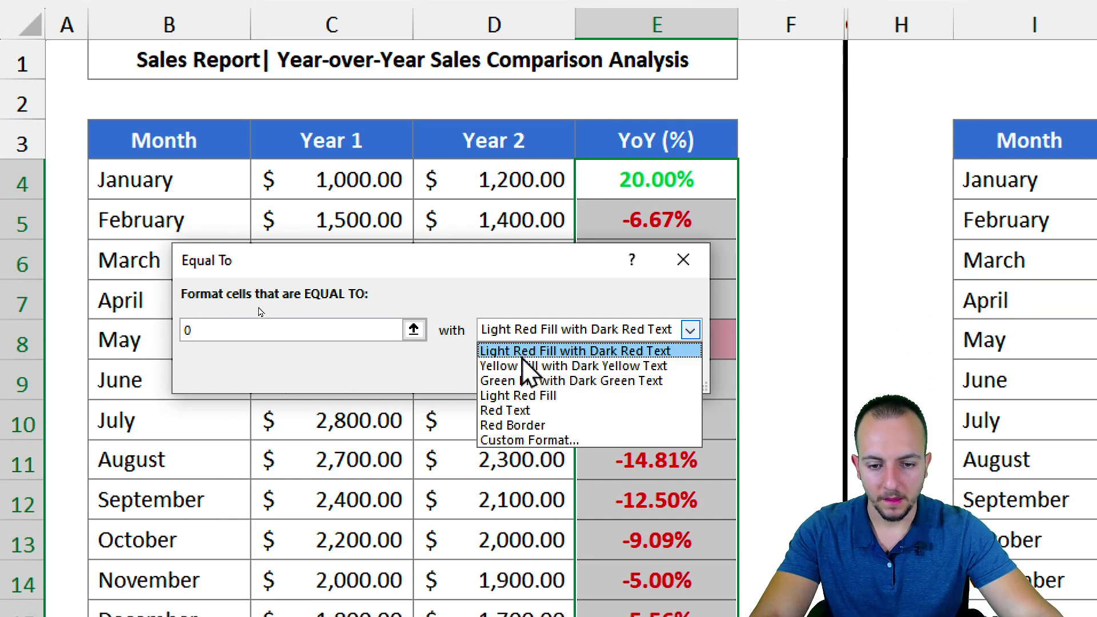
pyautogui.click(497, 441)
pyautogui.click(492, 143)
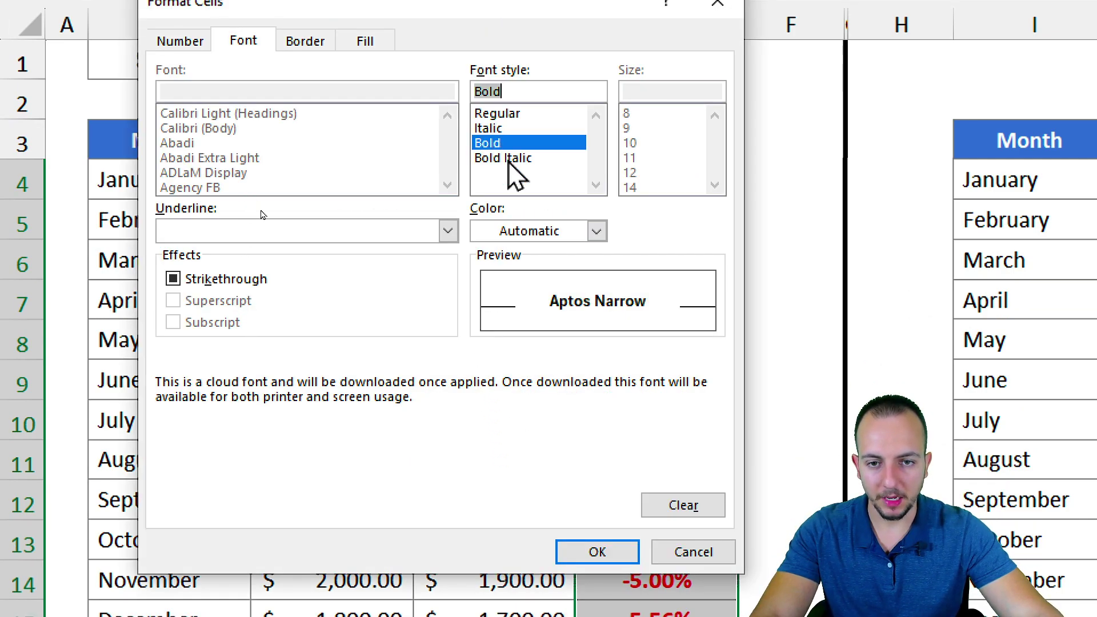
pyautogui.click(563, 235)
pyautogui.click(579, 477)
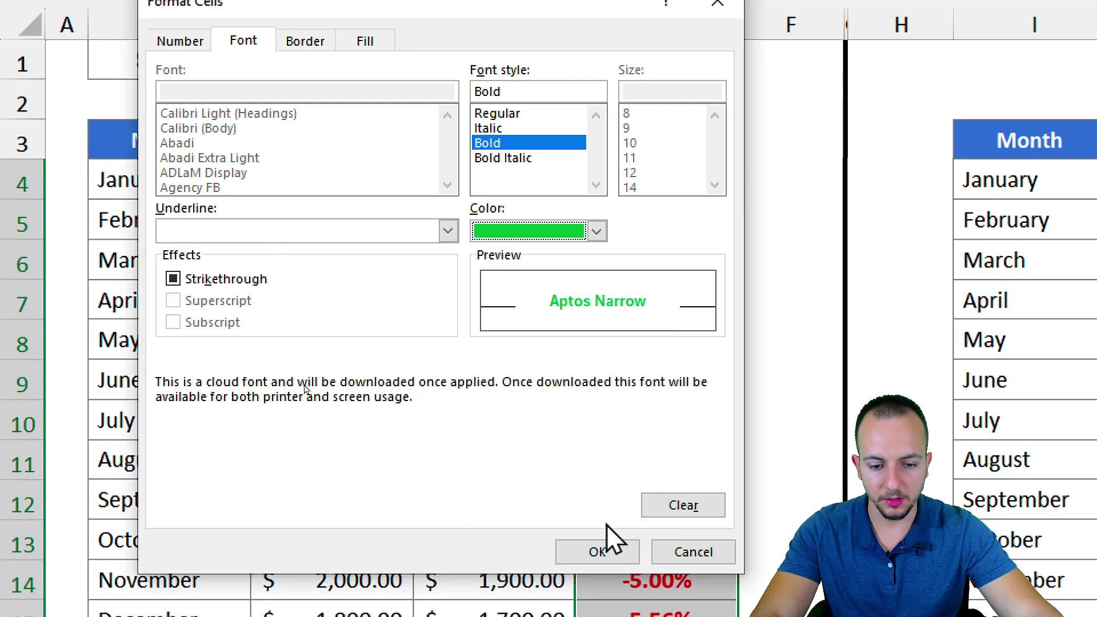
pyautogui.click(609, 549)
pyautogui.click(564, 367)
pyautogui.click(587, 383)
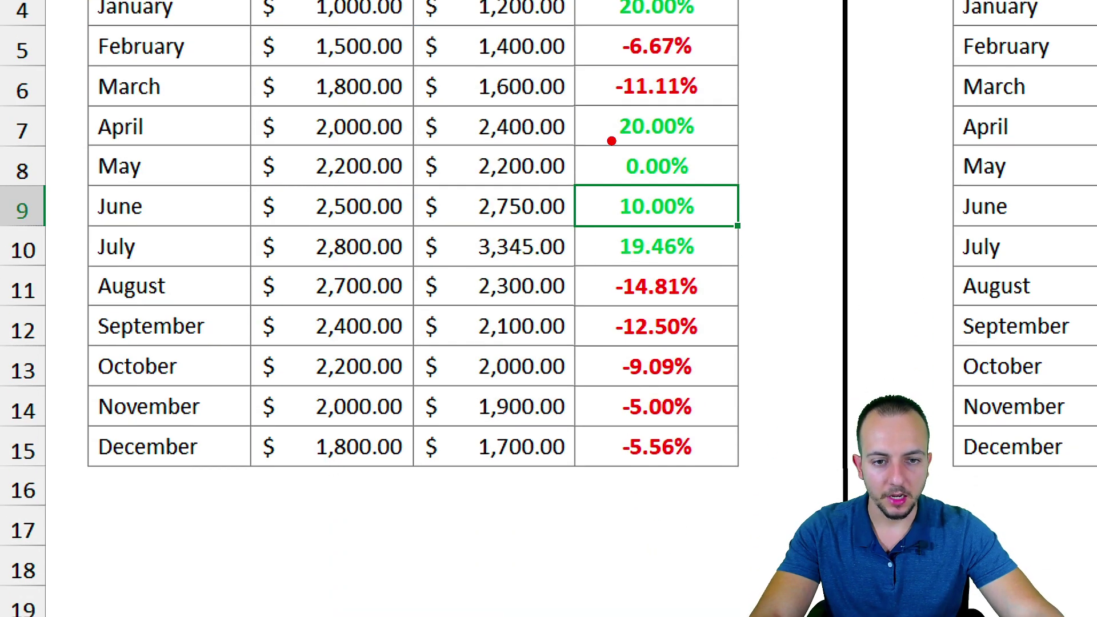
pyautogui.moveTo(612, 141); pyautogui.dragTo(774, 242)
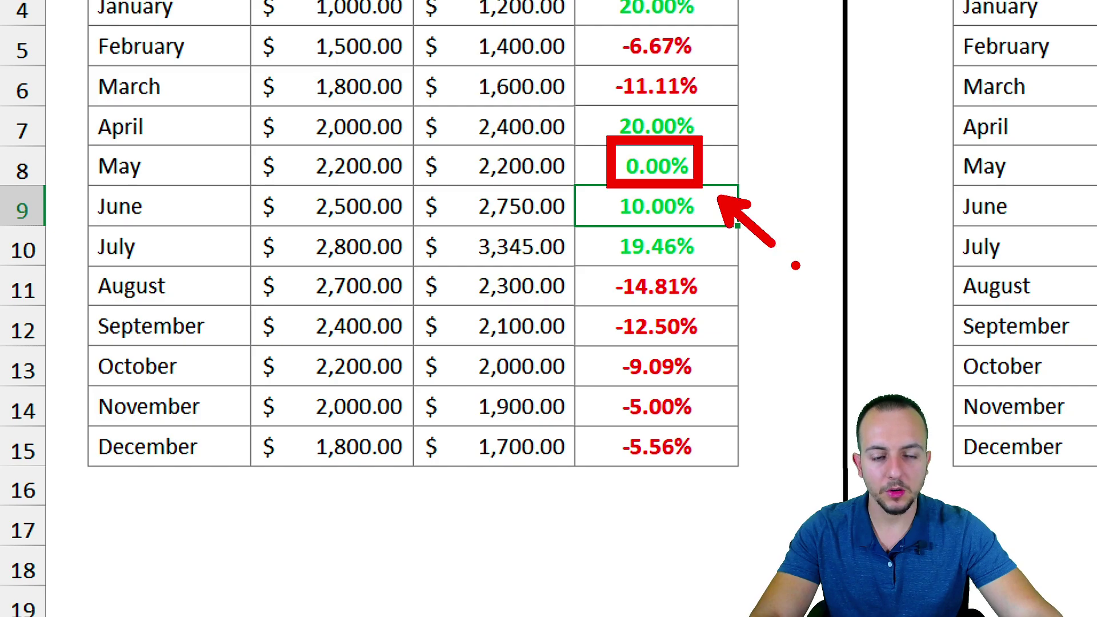
pyautogui.press('Escape')
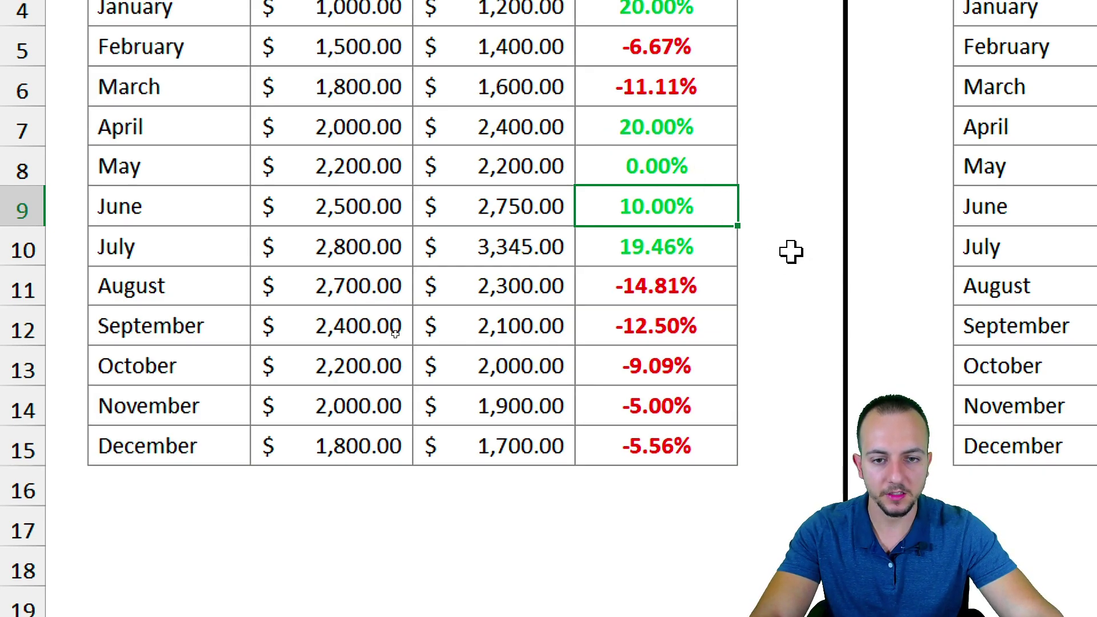
pyautogui.click(380, 86)
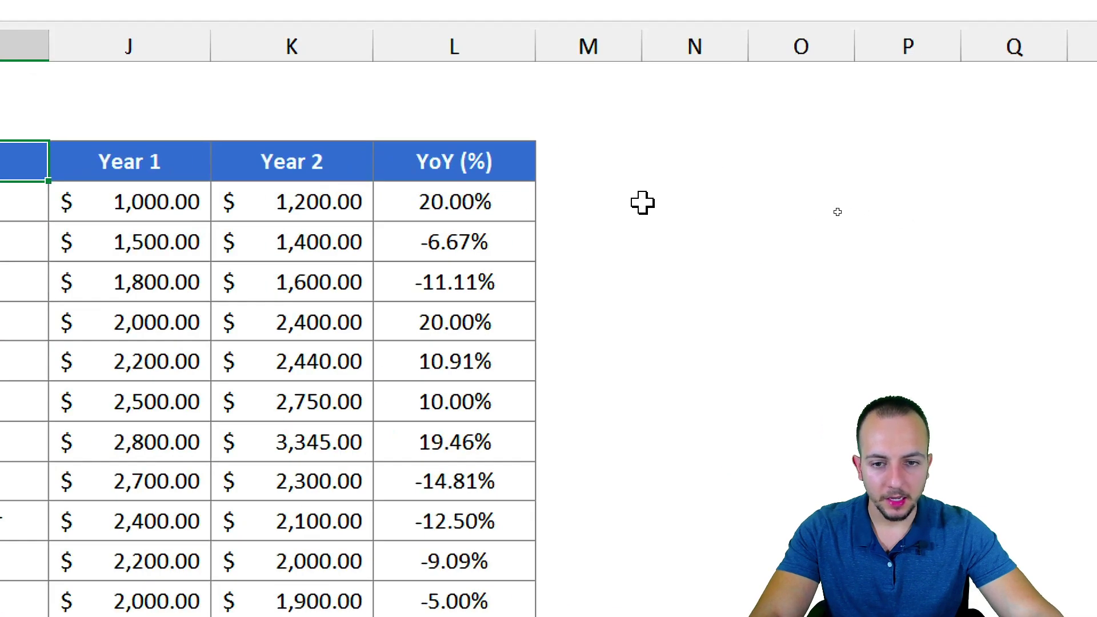
# - Select the second table's YoY values L4:L15 and open the Number Format dropdown
pyautogui.moveTo(769, 212); pyautogui.dragTo(771, 428)
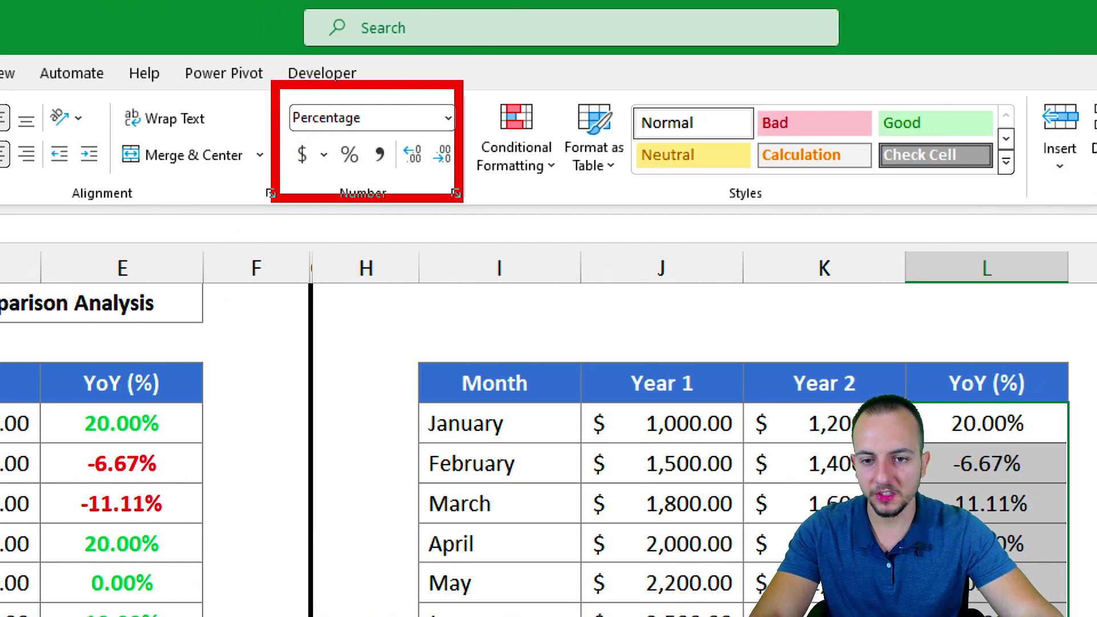
pyautogui.click(449, 118)
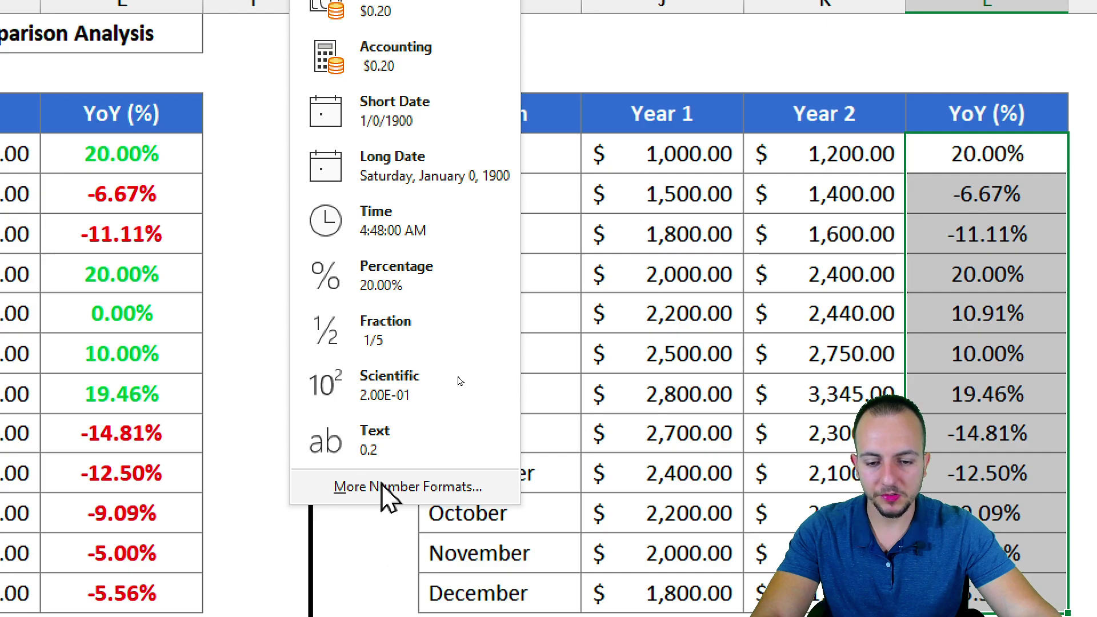
# - In More Number Formats, compare Number, Currency and Percentage, then view the Custom 0.00% code
pyautogui.click(383, 487)
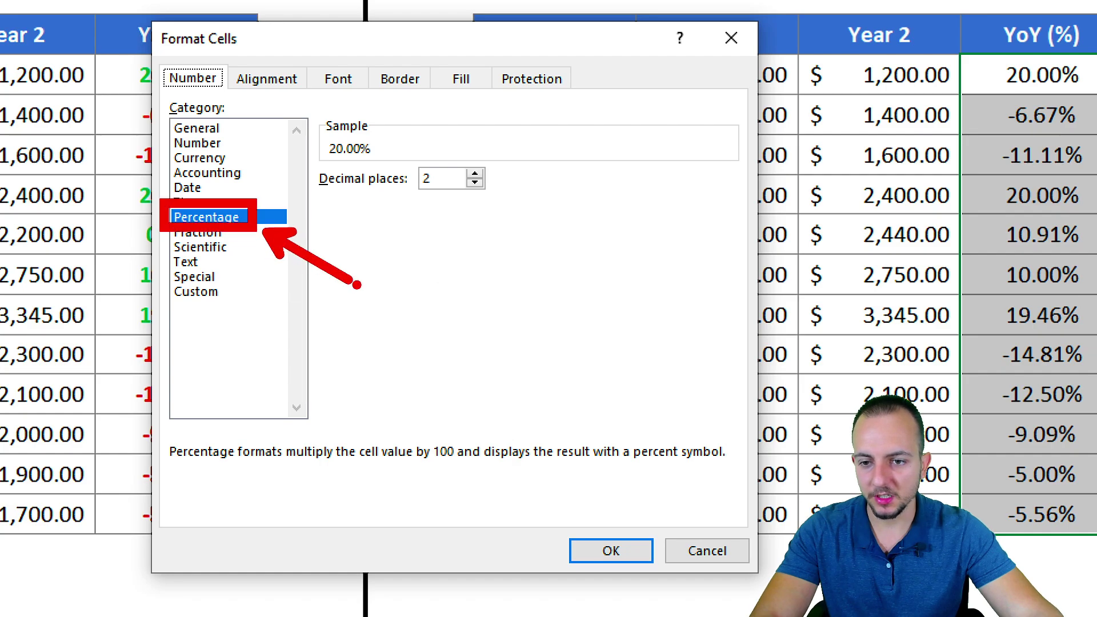
pyautogui.click(220, 159)
pyautogui.click(245, 144)
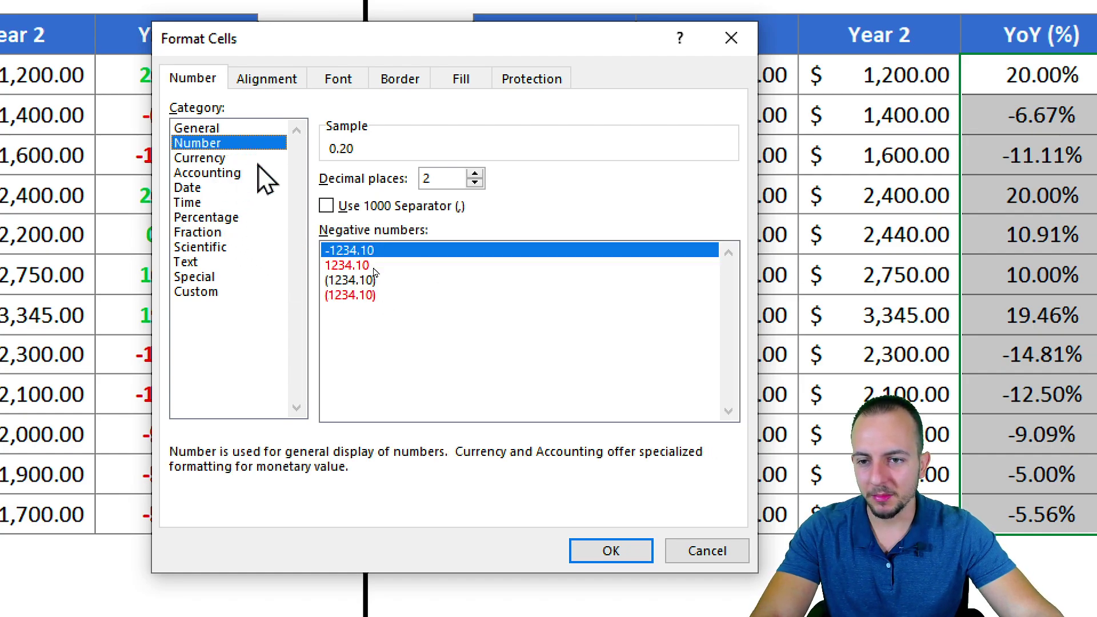
pyautogui.click(215, 158)
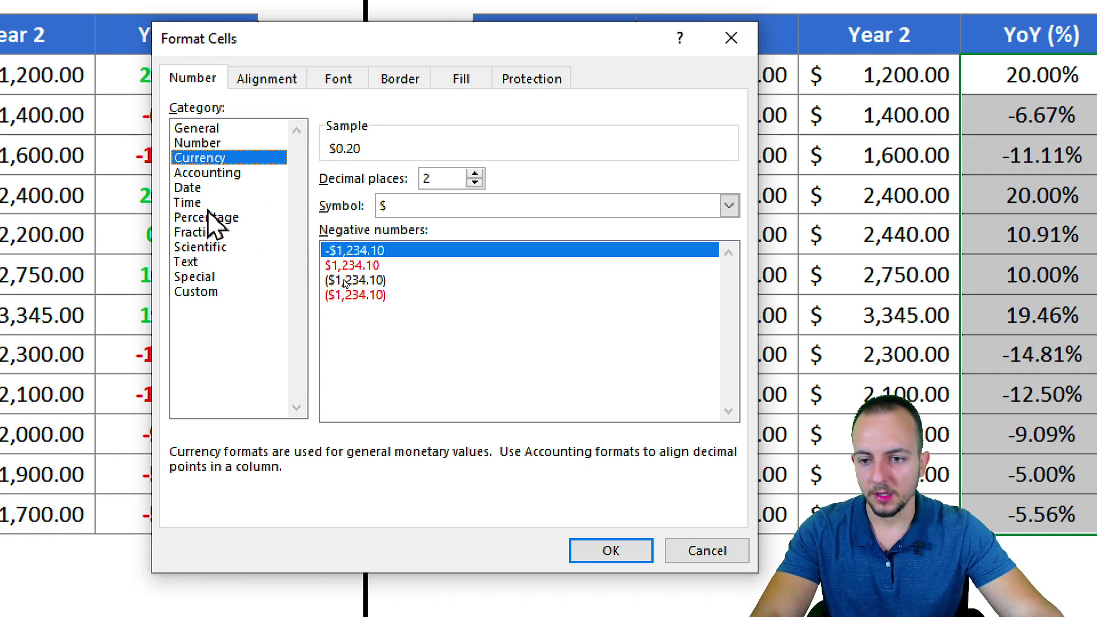
pyautogui.click(223, 217)
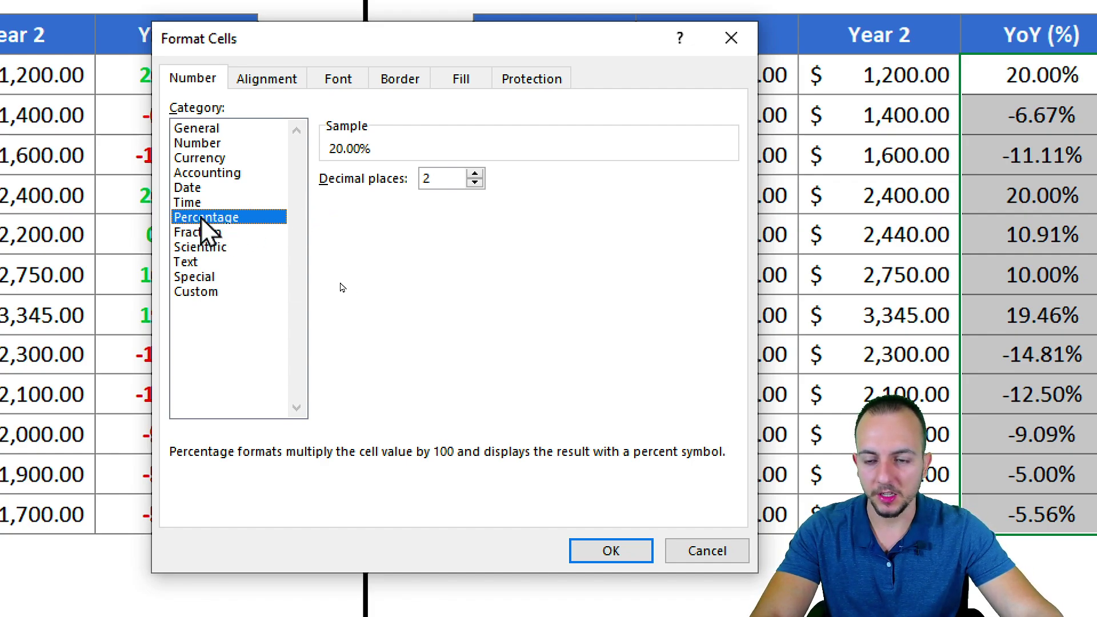
pyautogui.click(201, 293)
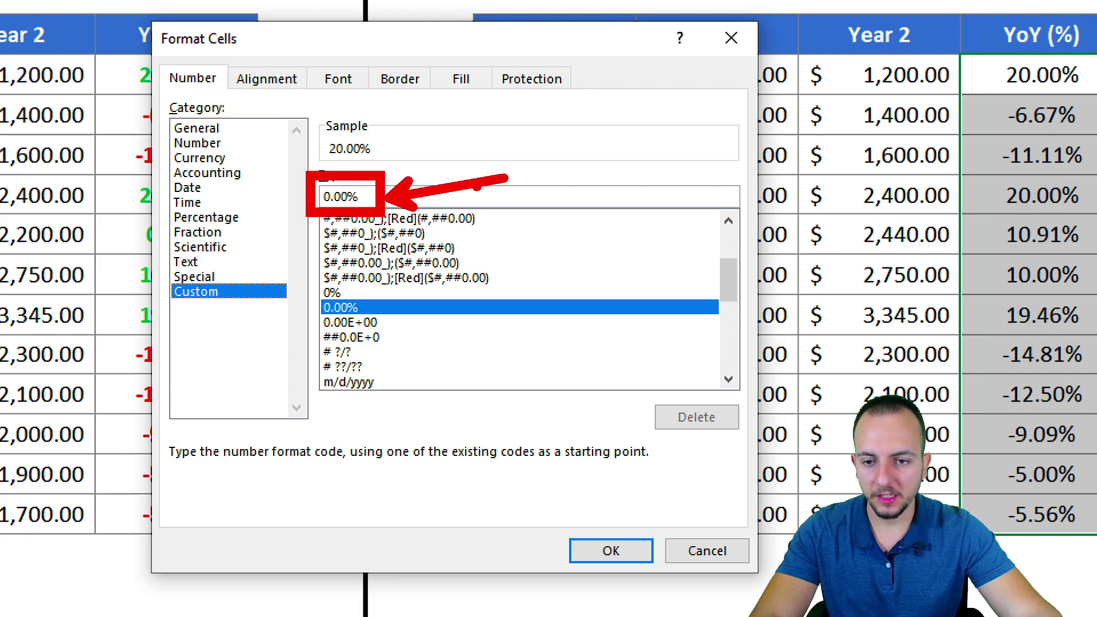
# - Inspect the custom codes behind the Accounting, Currency and Percentage formats
pyautogui.doubleClick(356, 194)
pyautogui.hotkey('ctrl', '2')
pyautogui.moveTo(316, 173)
pyautogui.mouseDown()
pyautogui.moveTo(378, 220)
pyautogui.moveTo(478, 197)
pyautogui.mouseUp()
pyautogui.press('Escape')
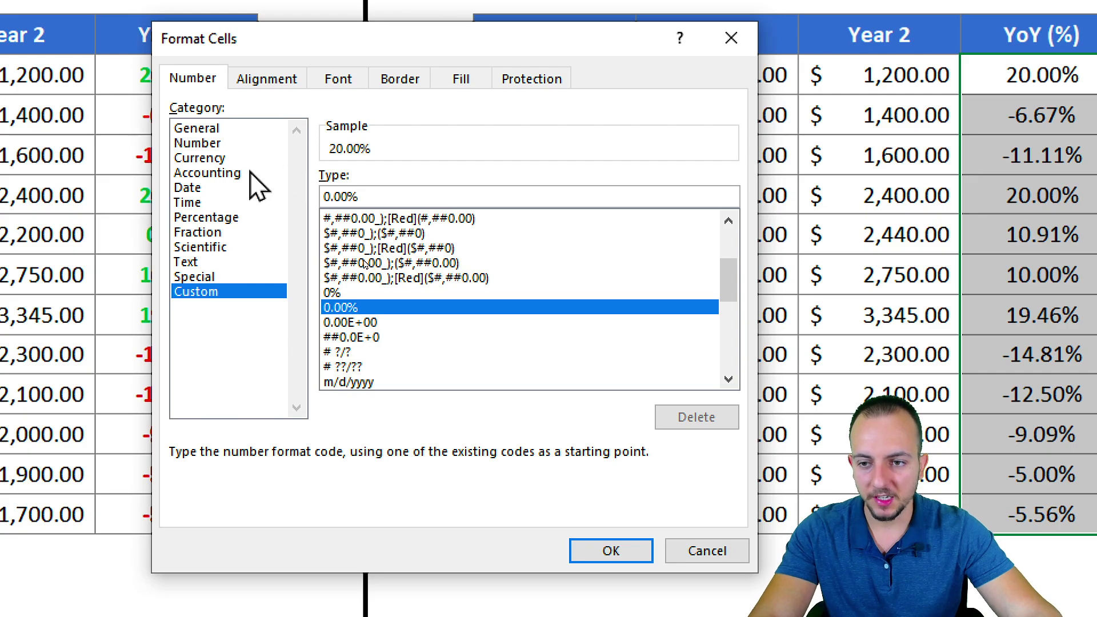
pyautogui.click(237, 173)
pyautogui.click(229, 159)
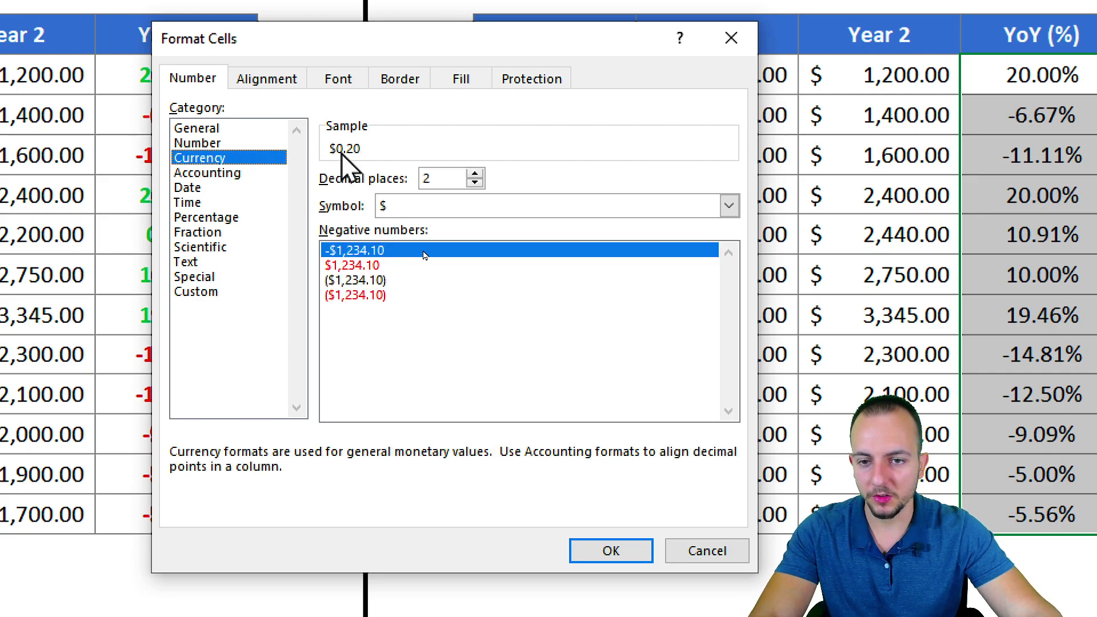
pyautogui.click(211, 292)
pyautogui.hotkey('ctrl', '2')
pyautogui.moveTo(311, 171)
pyautogui.mouseDown()
pyautogui.moveTo(401, 221)
pyautogui.moveTo(520, 180)
pyautogui.mouseUp()
pyautogui.press('Escape')
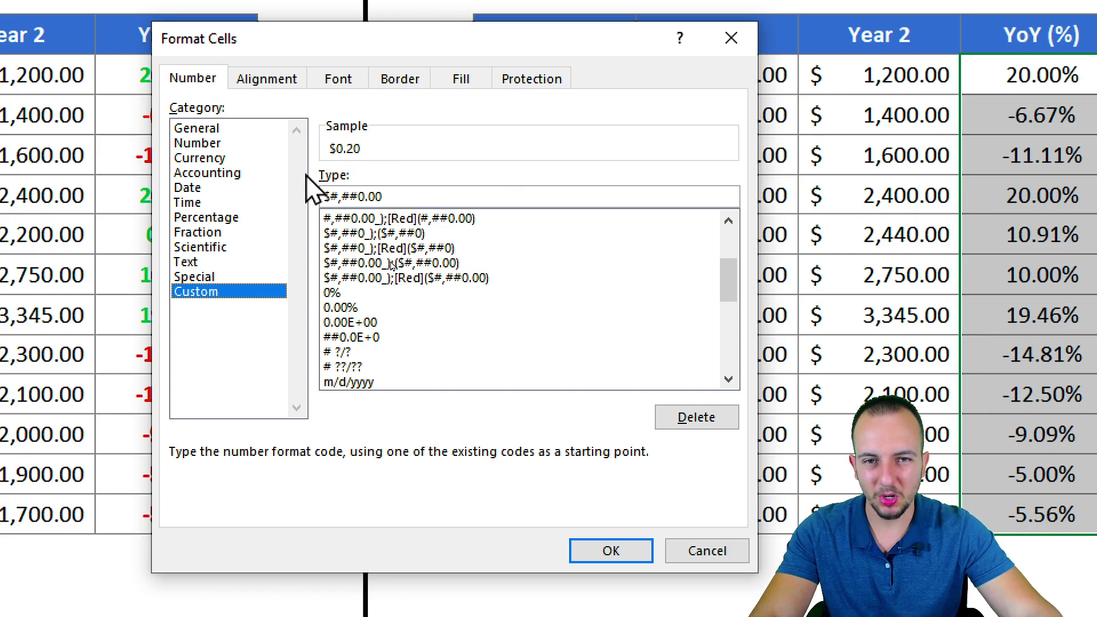
pyautogui.click(217, 219)
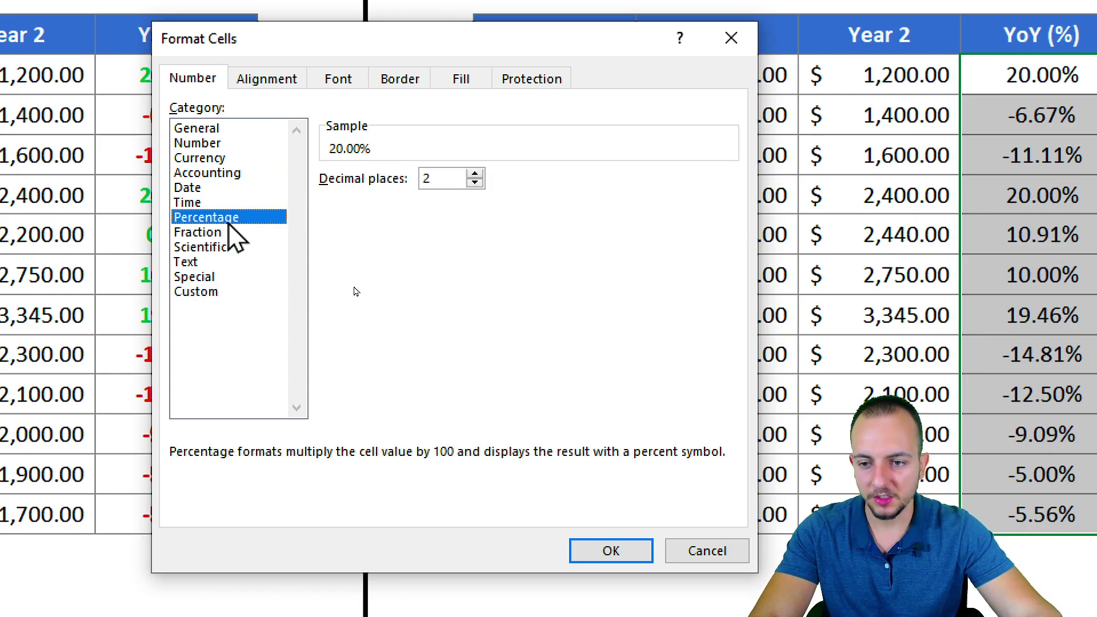
pyautogui.click(212, 292)
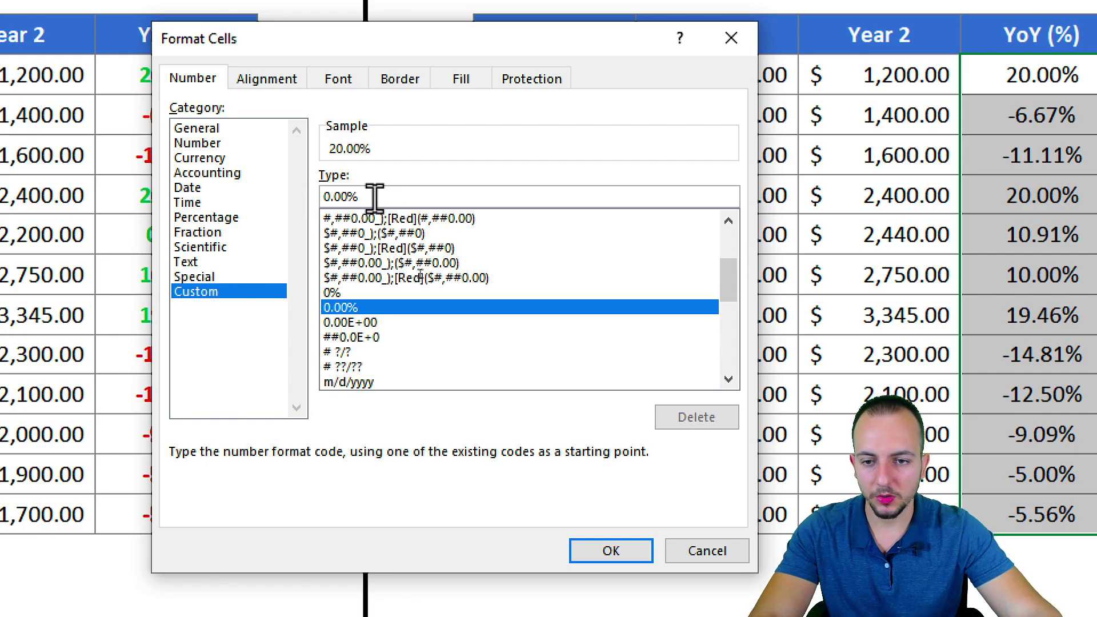
# - Edit the Type code to 0.00%[Green];0.00%[Red] and apply it to L4:L15
pyautogui.click(395, 200)
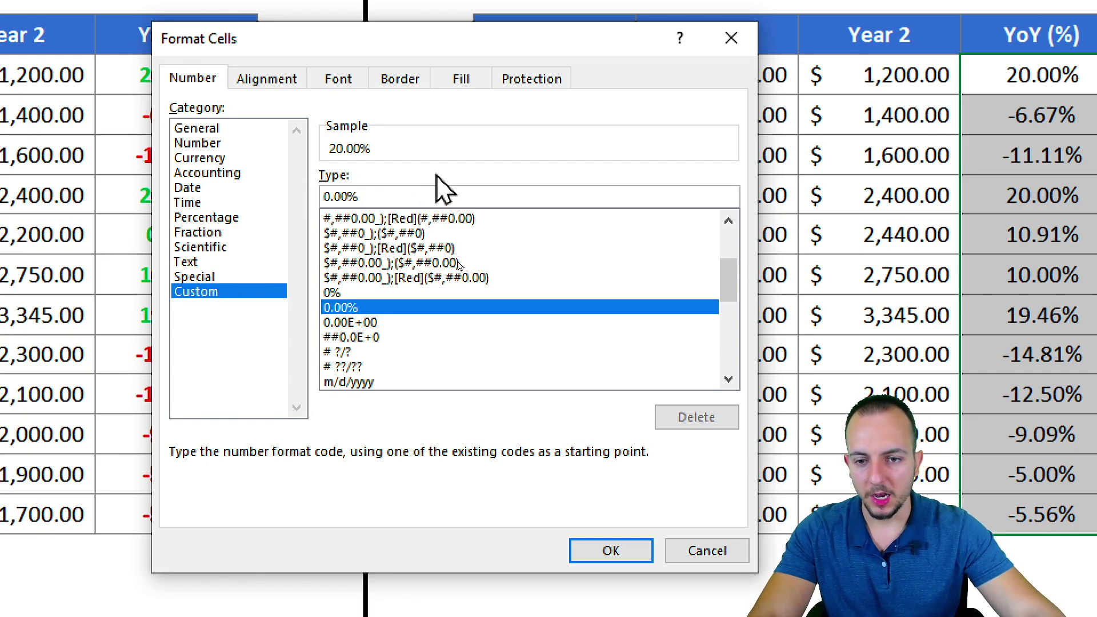
pyautogui.write('[')
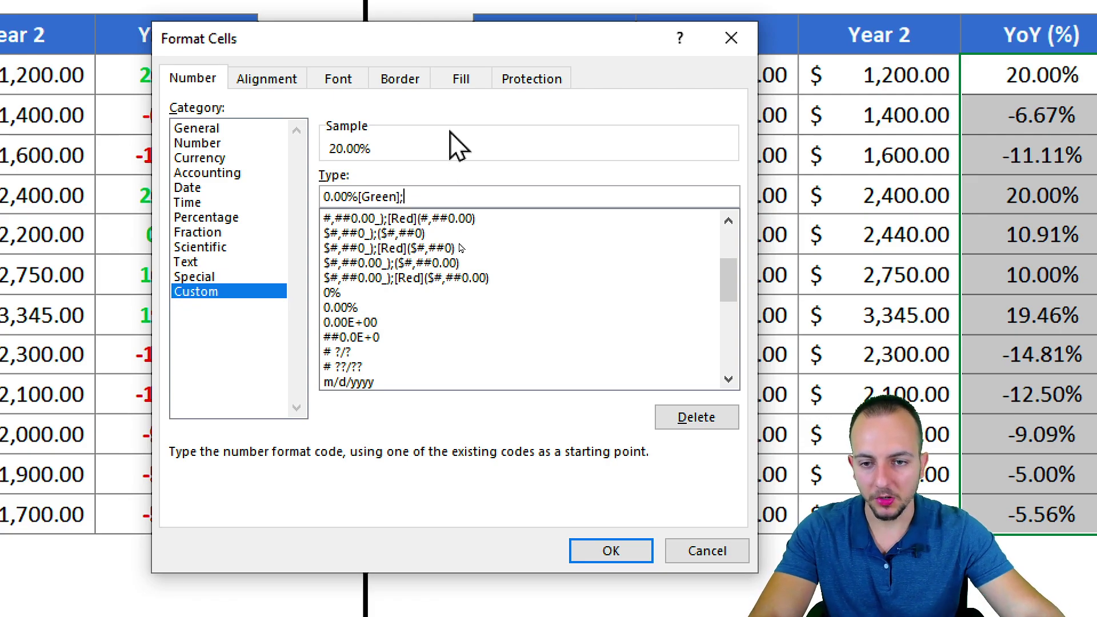
pyautogui.moveTo(327, 195); pyautogui.dragTo(389, 196)
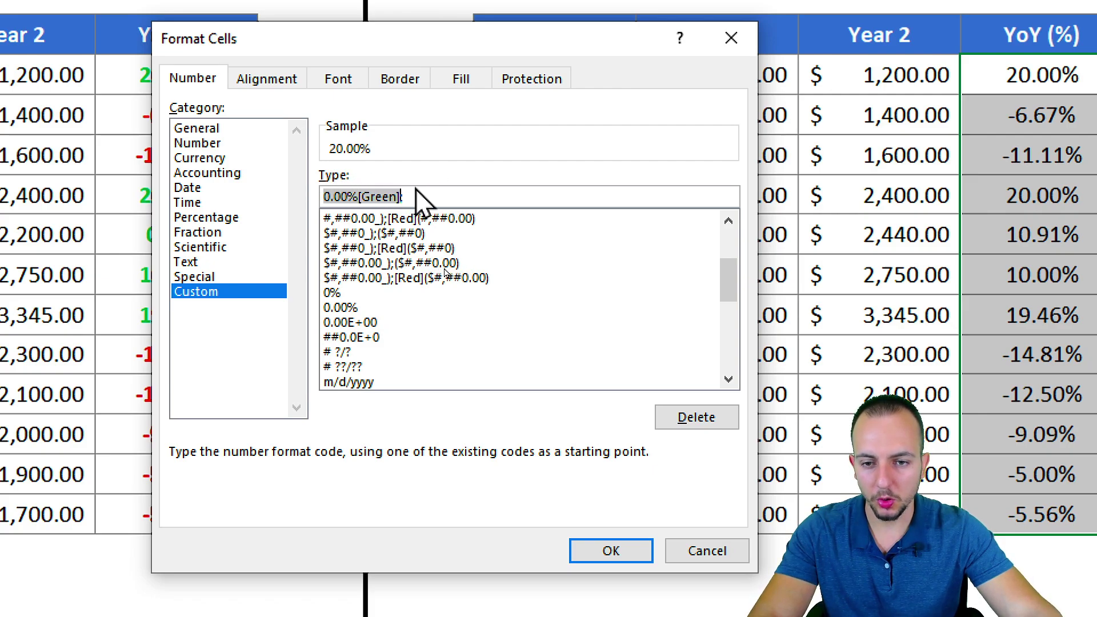
pyautogui.rightClick(386, 196)
pyautogui.click(360, 235)
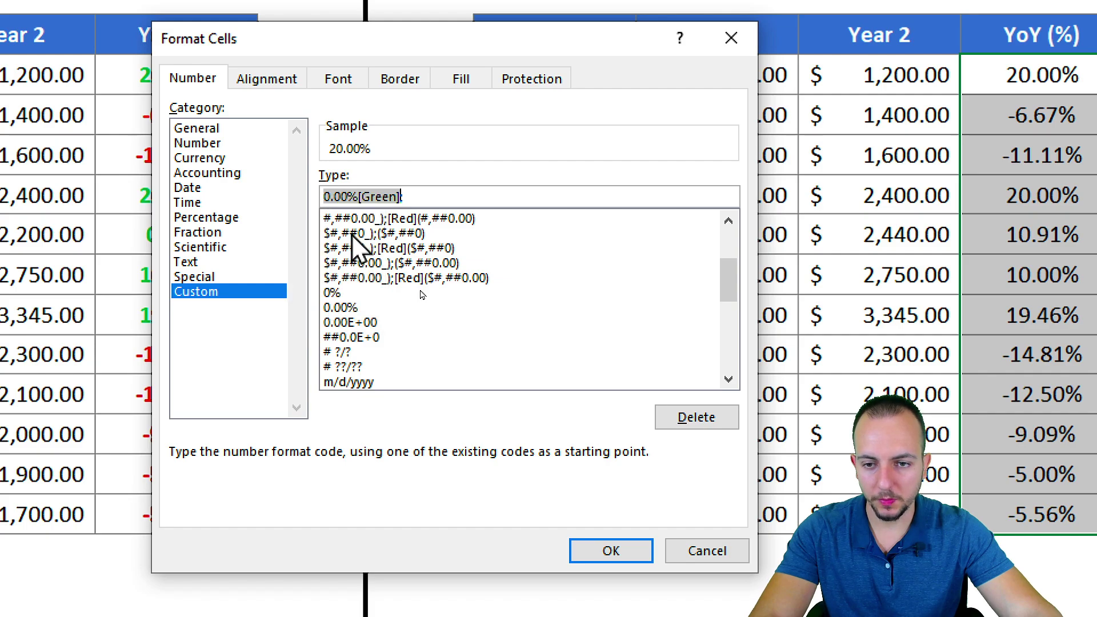
pyautogui.click(443, 194)
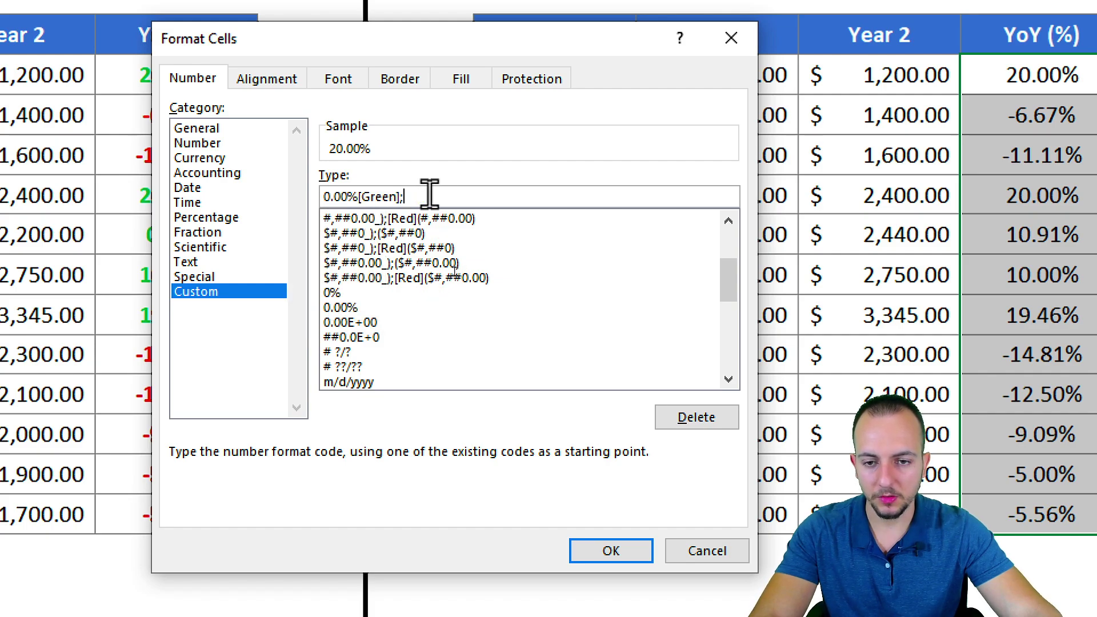
pyautogui.write(';')
pyautogui.rightClick(430, 195)
pyautogui.click(394, 261)
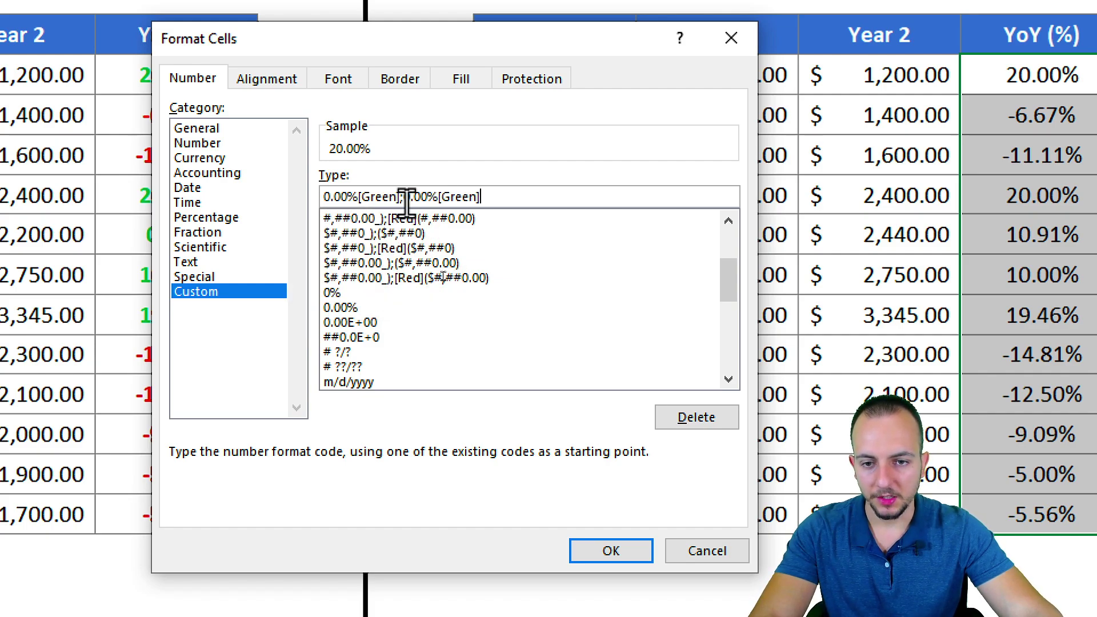
pyautogui.moveTo(444, 196); pyautogui.dragTo(479, 196)
pyautogui.write('Red')
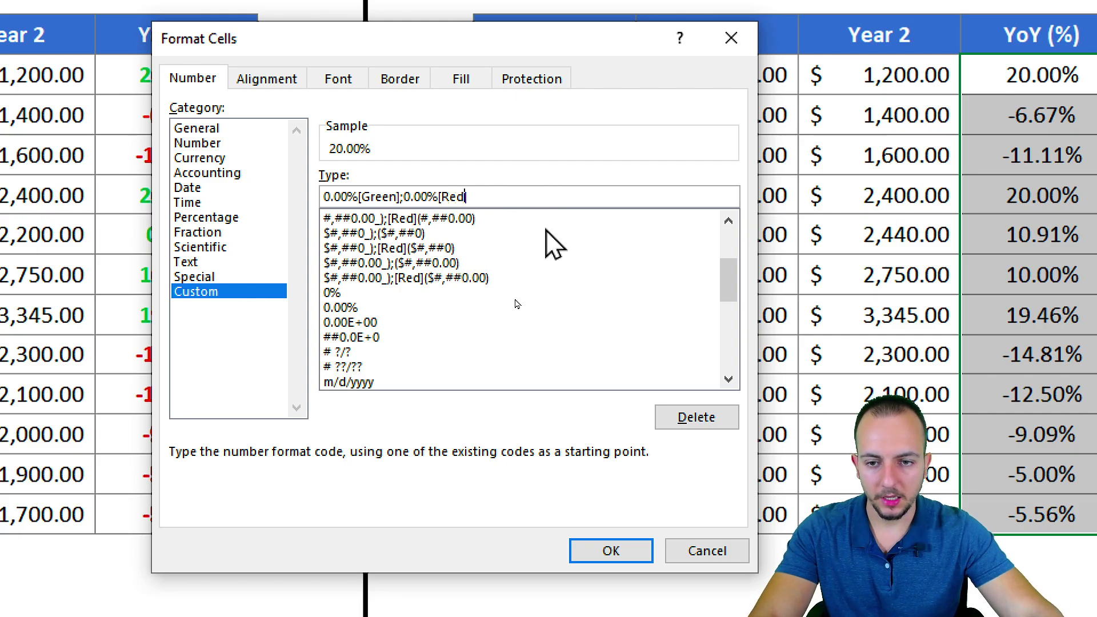
pyautogui.click(603, 551)
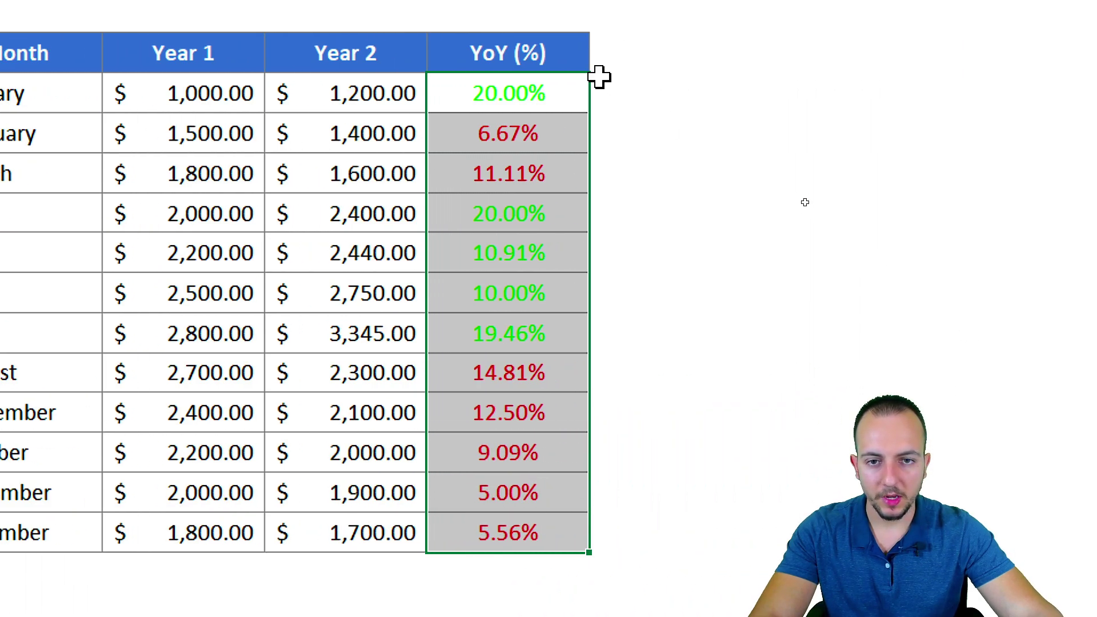
pyautogui.click(1080, 31)
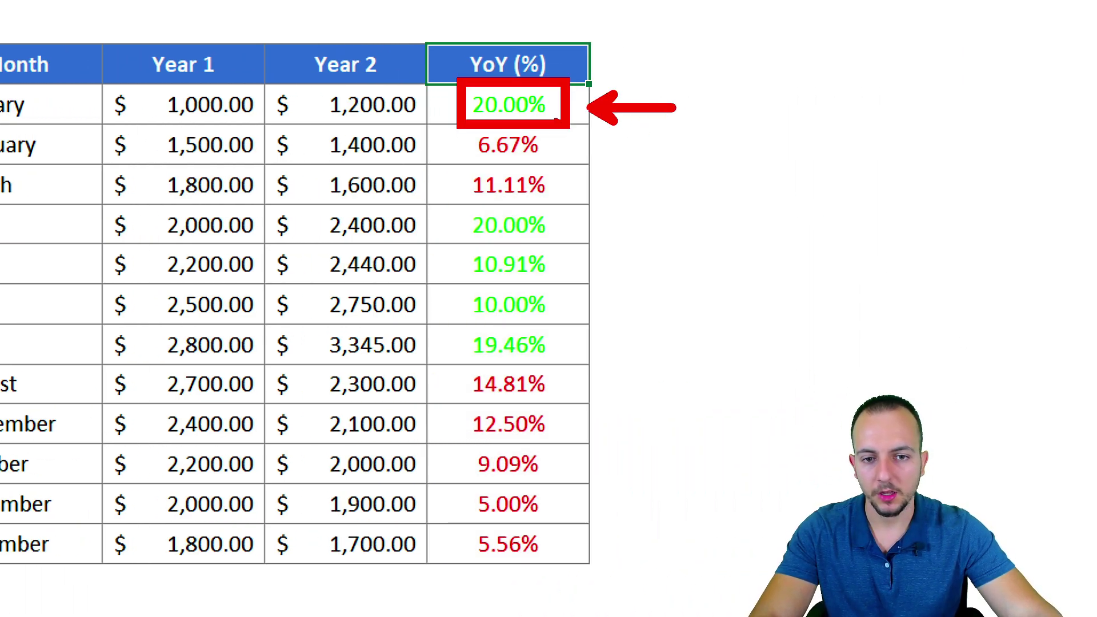
pyautogui.press('e')
pyautogui.moveTo(447, 119)
pyautogui.mouseDown()
pyautogui.moveTo(584, 206)
pyautogui.moveTo(725, 175)
pyautogui.mouseUp()
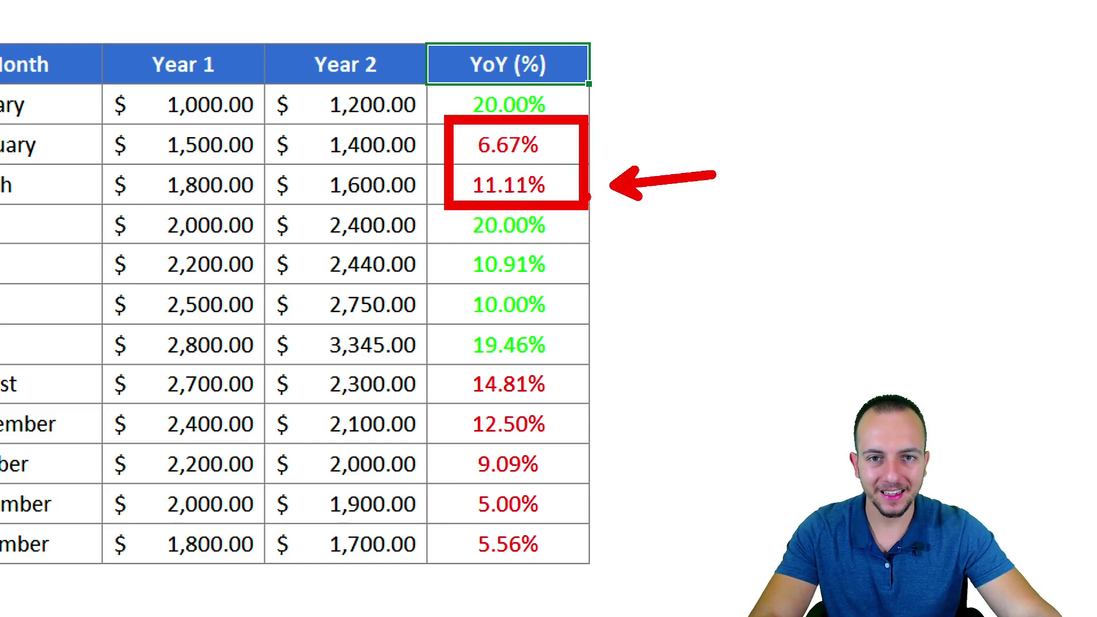
pyautogui.press('Escape')
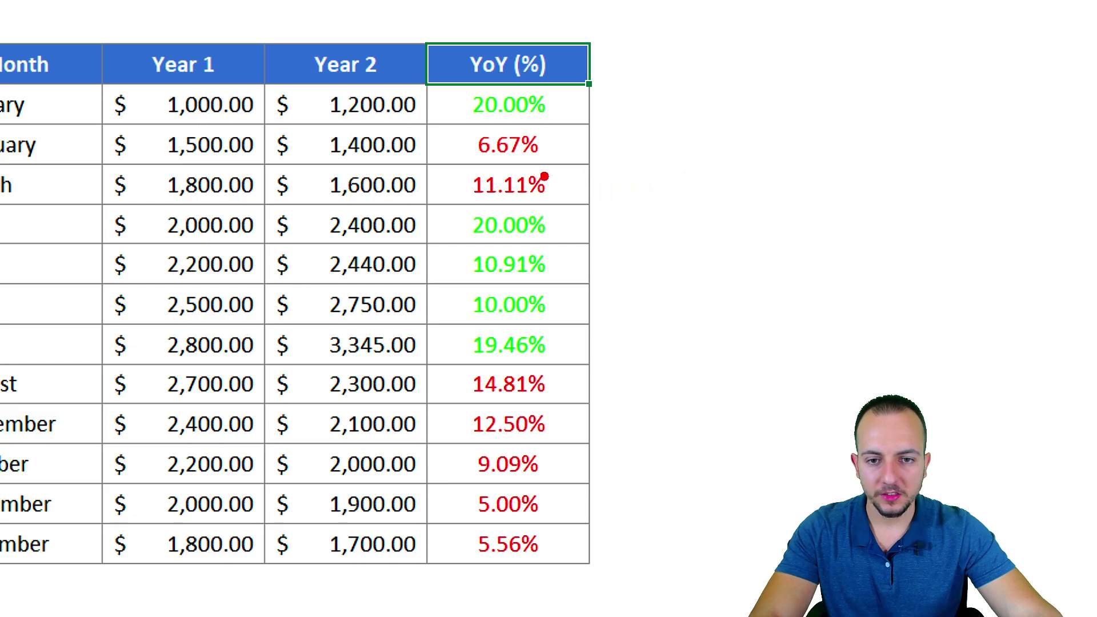
pyautogui.moveTo(462, 134); pyautogui.dragTo(475, 156)
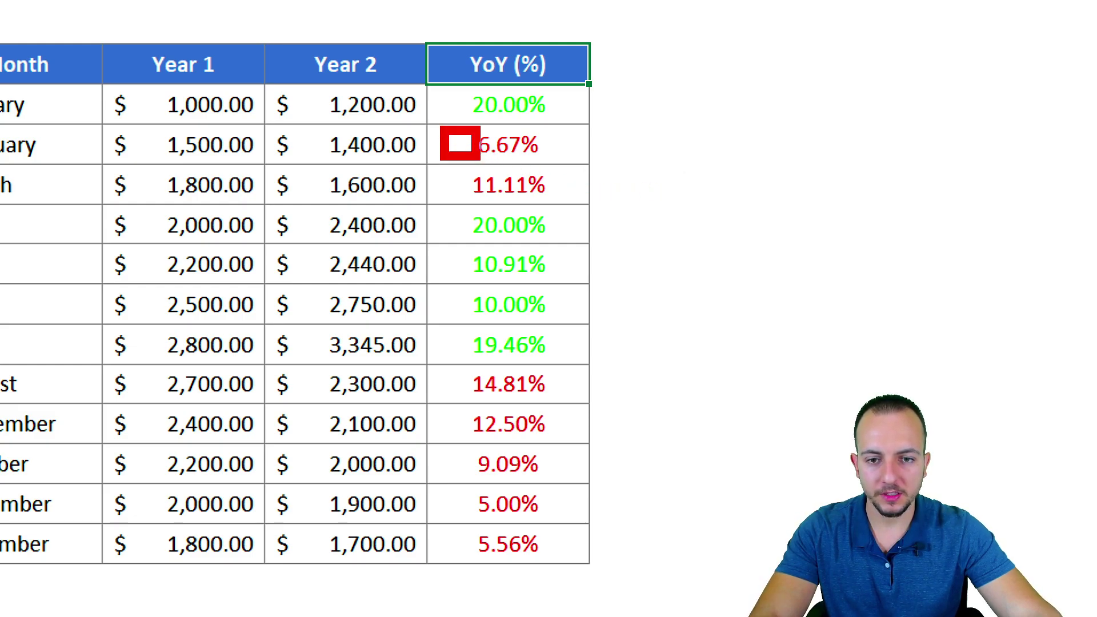
pyautogui.moveTo(653, 147); pyautogui.dragTo(765, 147)
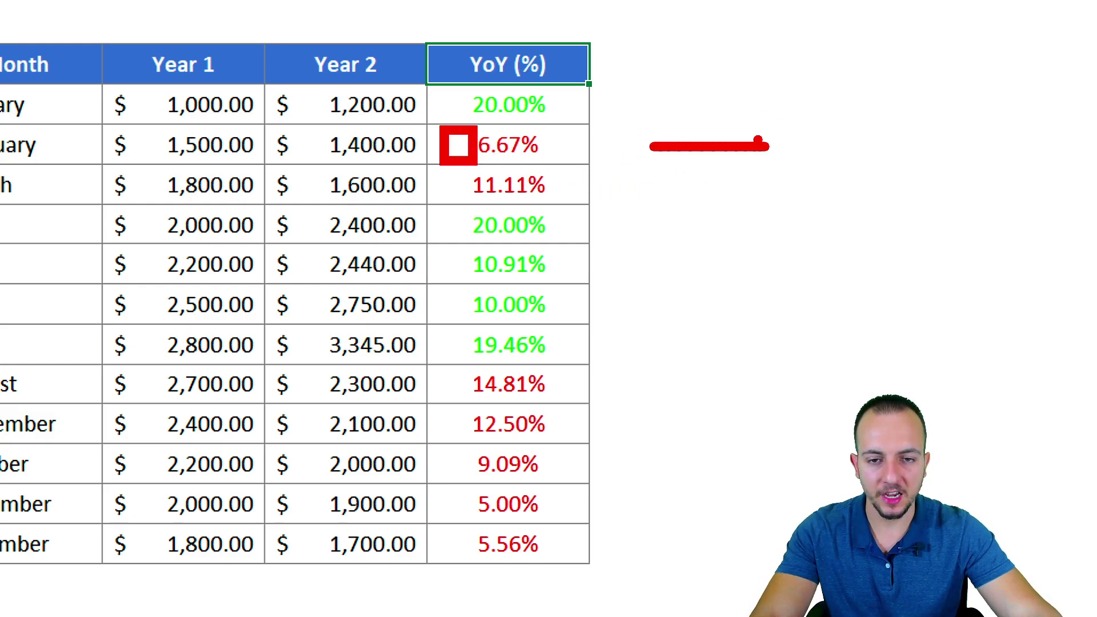
pyautogui.press('Escape')
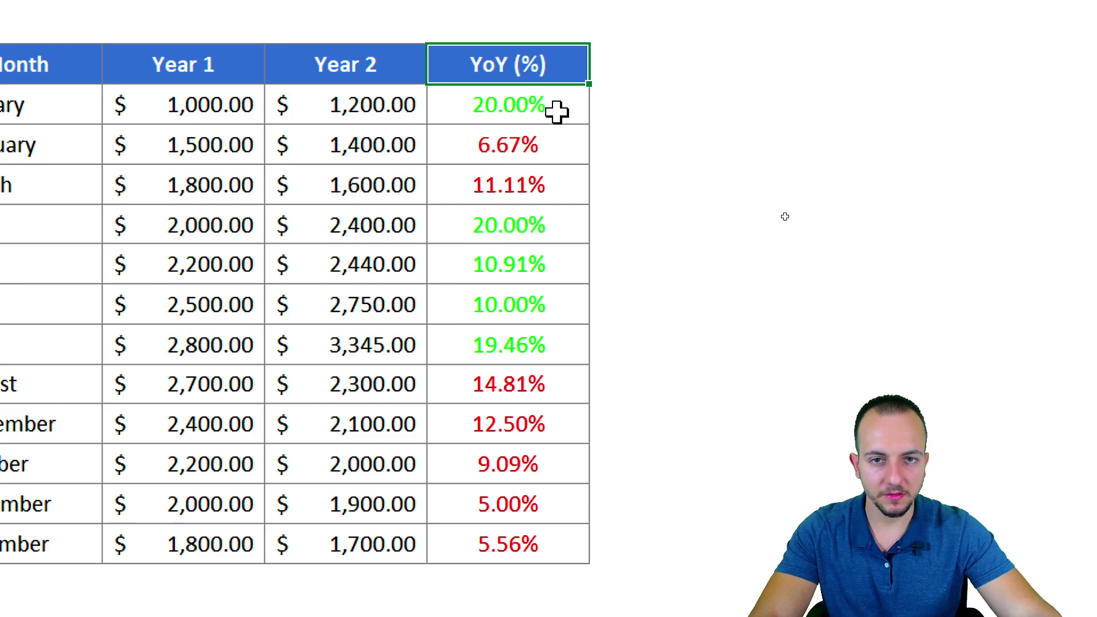
pyautogui.moveTo(557, 112); pyautogui.dragTo(534, 536)
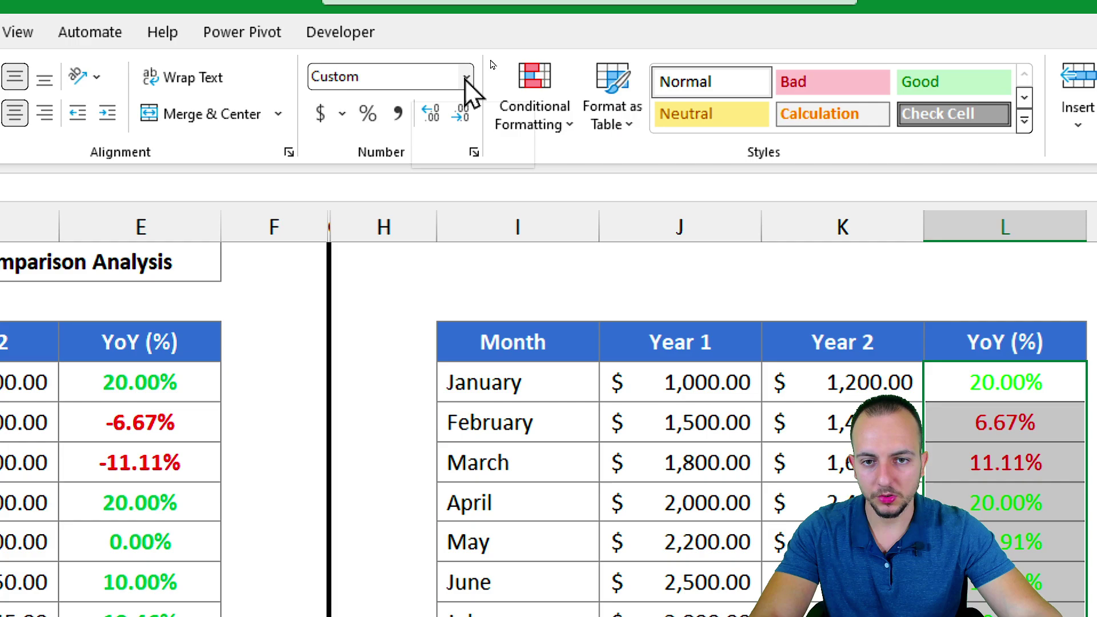
# - Insert a minus sign after [Red] in the custom code so negatives show as red -0.00%
pyautogui.click(465, 81)
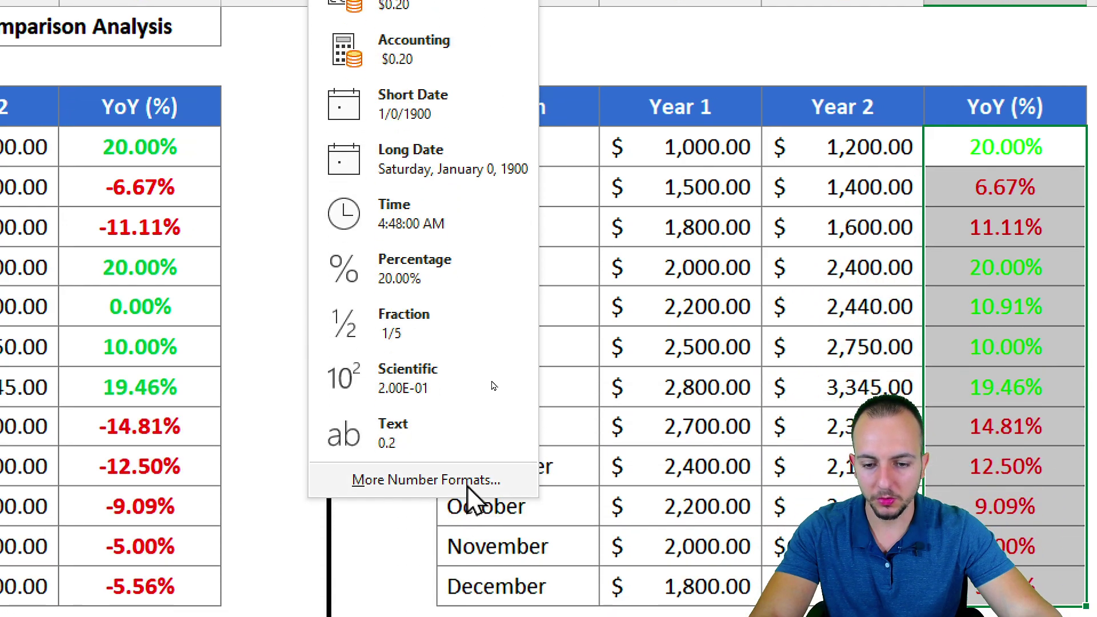
pyautogui.click(474, 489)
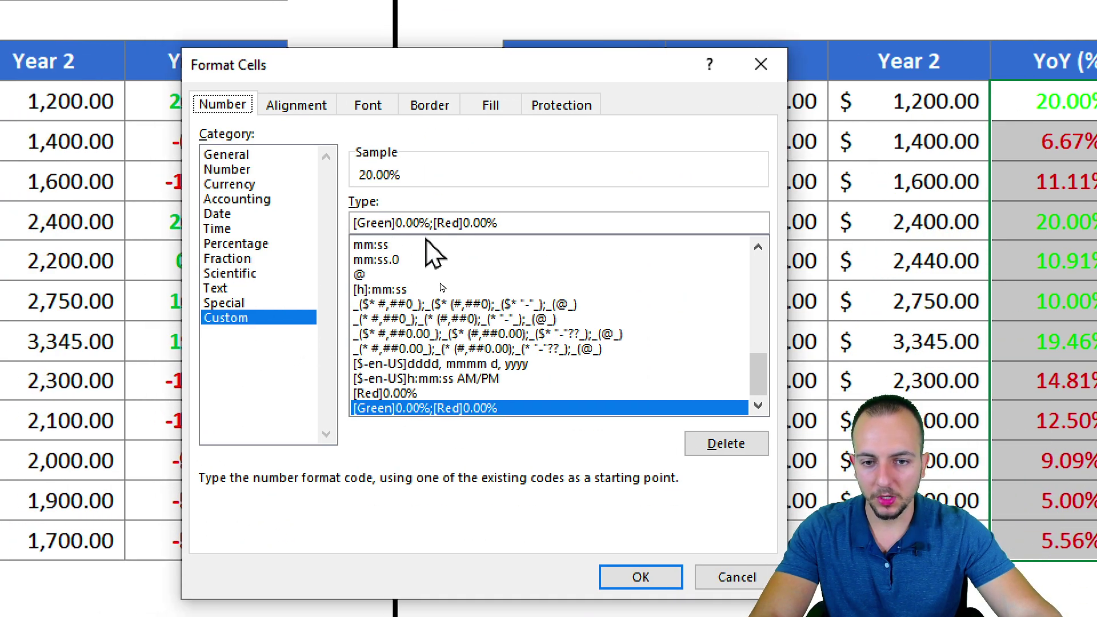
pyautogui.moveTo(463, 223); pyautogui.dragTo(506, 221)
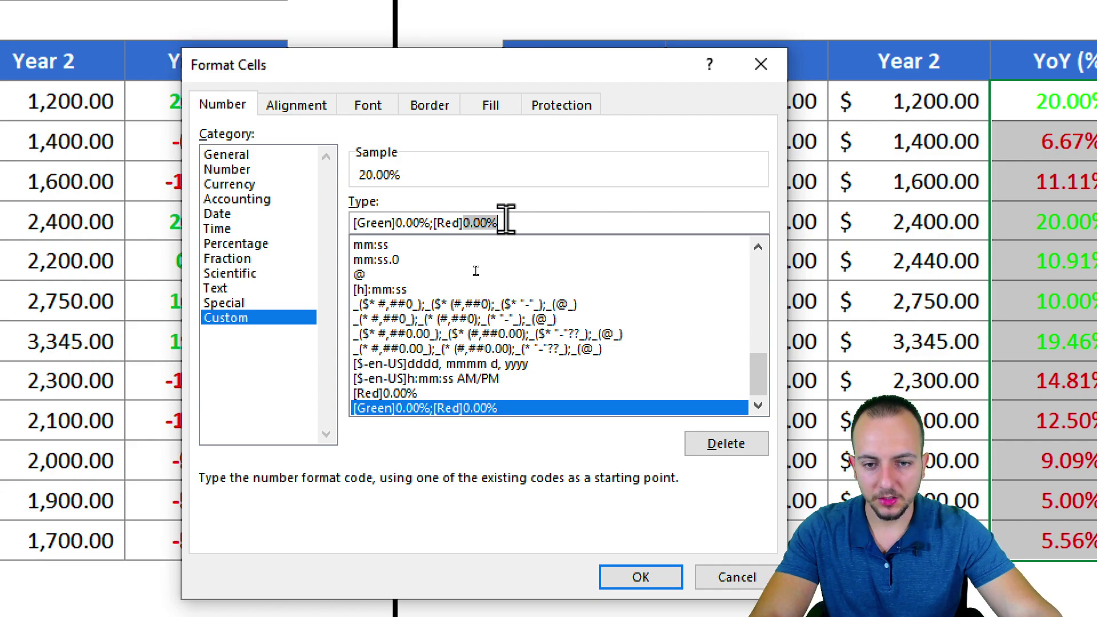
pyautogui.click(468, 224)
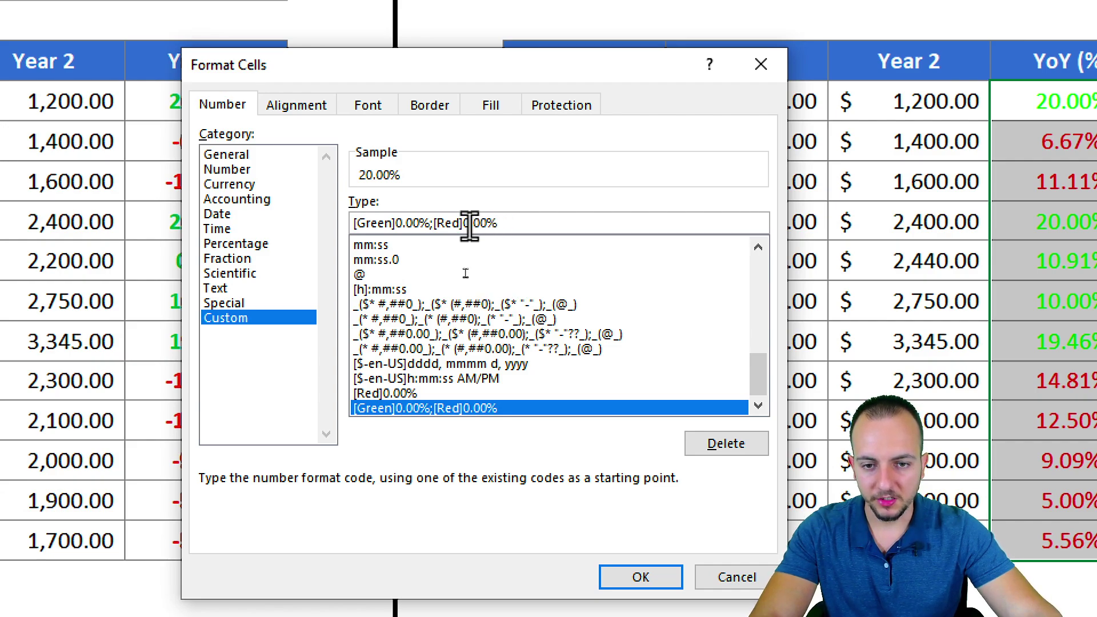
pyautogui.write('-')
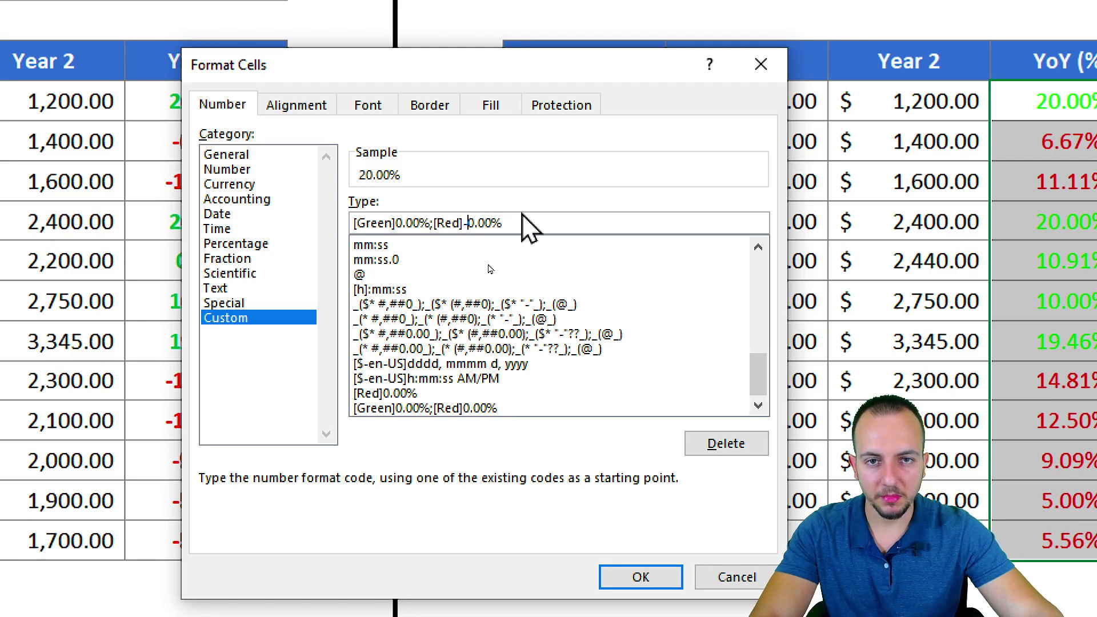
pyautogui.click(637, 576)
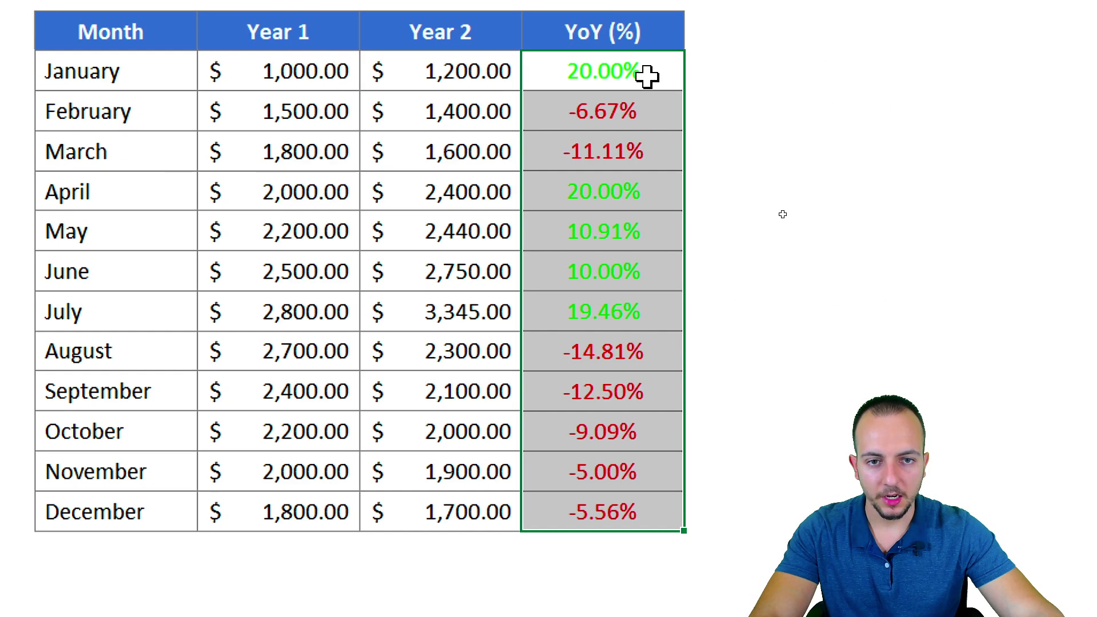
pyautogui.click(1045, 101)
pyautogui.moveTo(440, 92)
pyautogui.mouseDown()
pyautogui.moveTo(522, 110)
pyautogui.moveTo(566, 137)
pyautogui.mouseUp()
pyautogui.moveTo(459, 118); pyautogui.dragTo(372, 186)
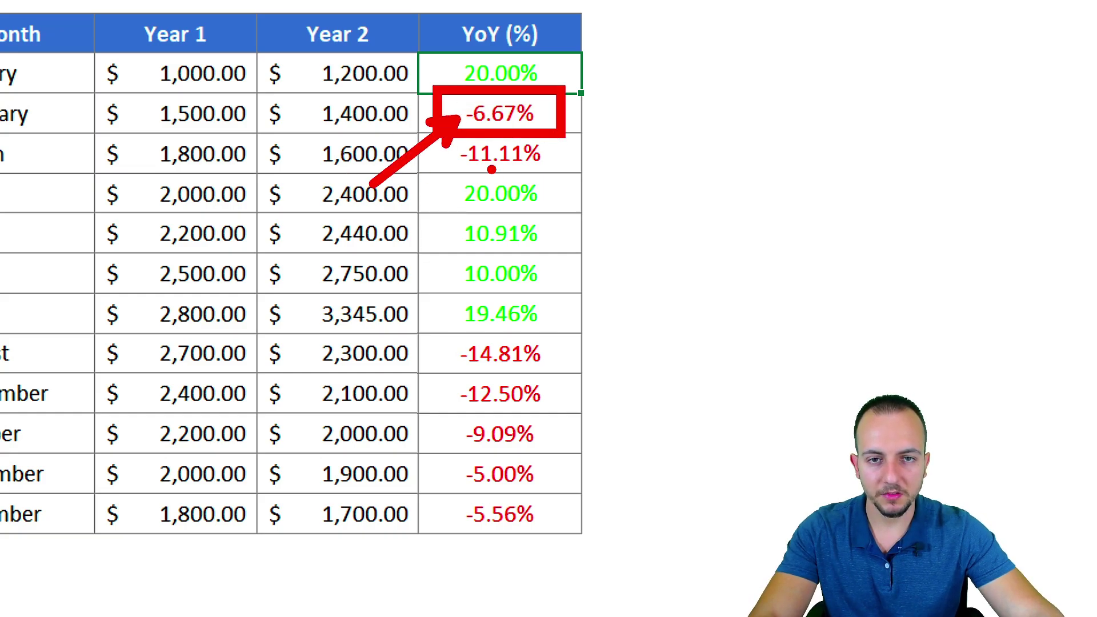
pyautogui.press('Escape')
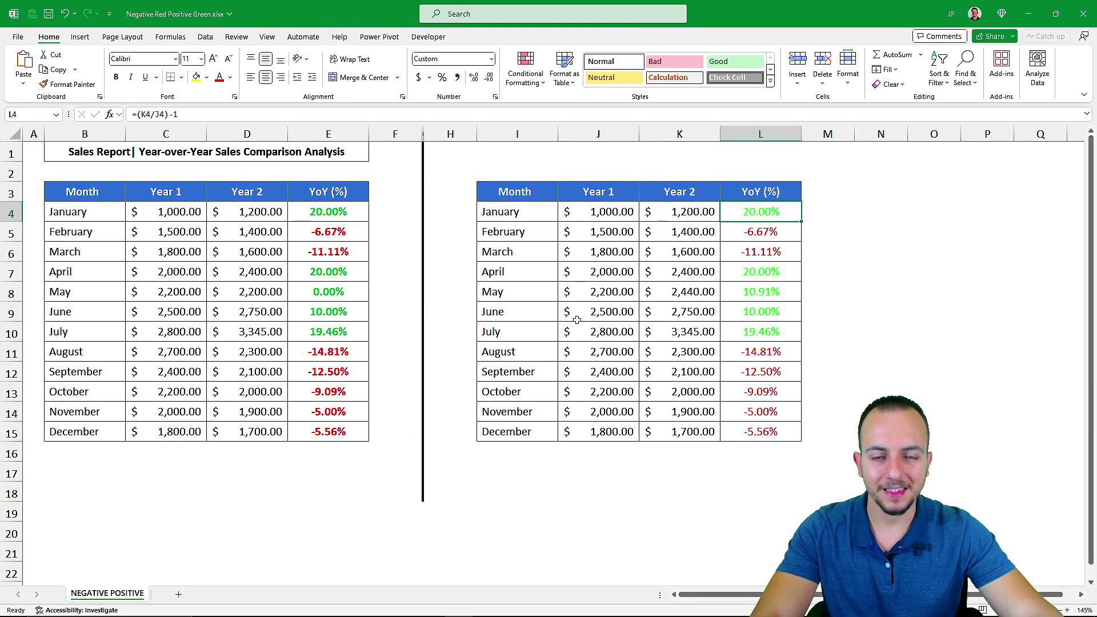